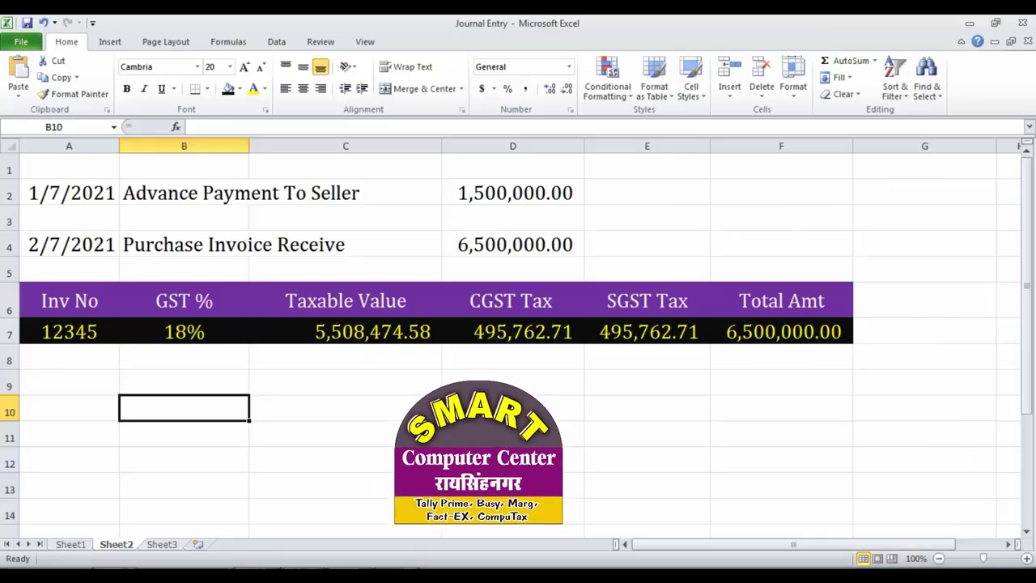
Step: Review the dates, descriptions and amounts of the advance payment and the purchase invoice on Sheet2
{"action": "left_click", "coordinate": [415, 185]}
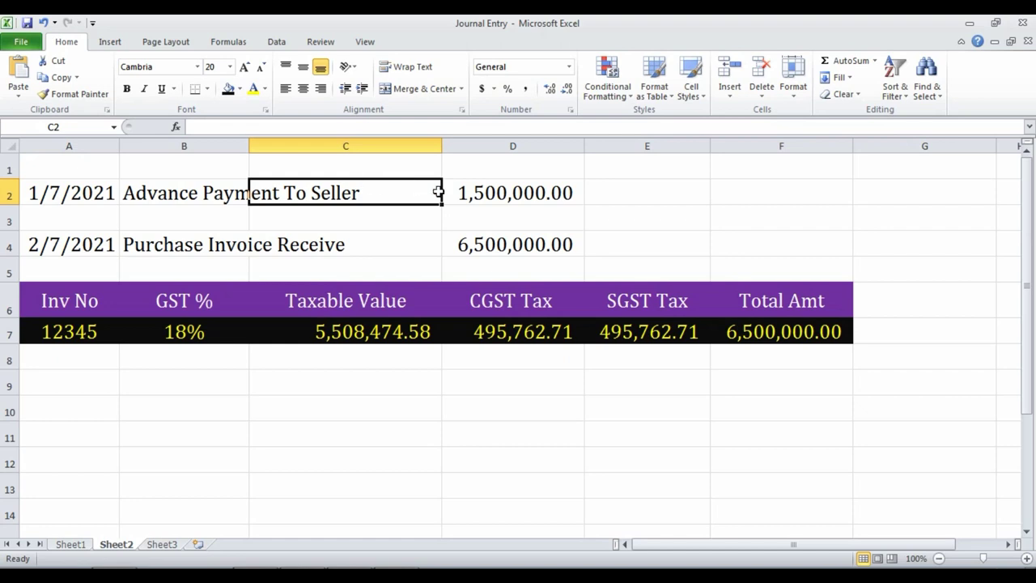
{"action": "left_click", "coordinate": [200, 243]}
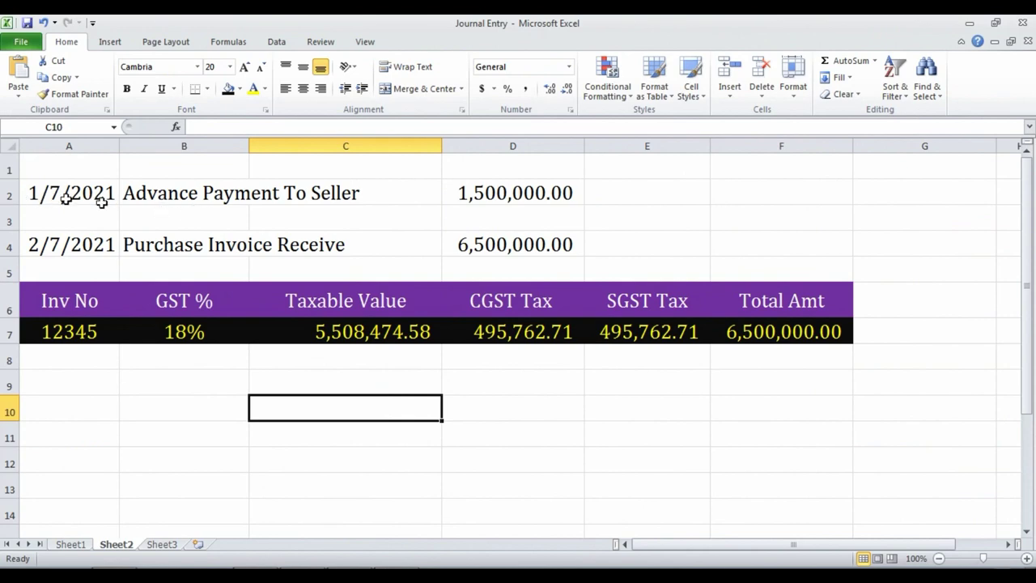
{"action": "left_click", "coordinate": [177, 194]}
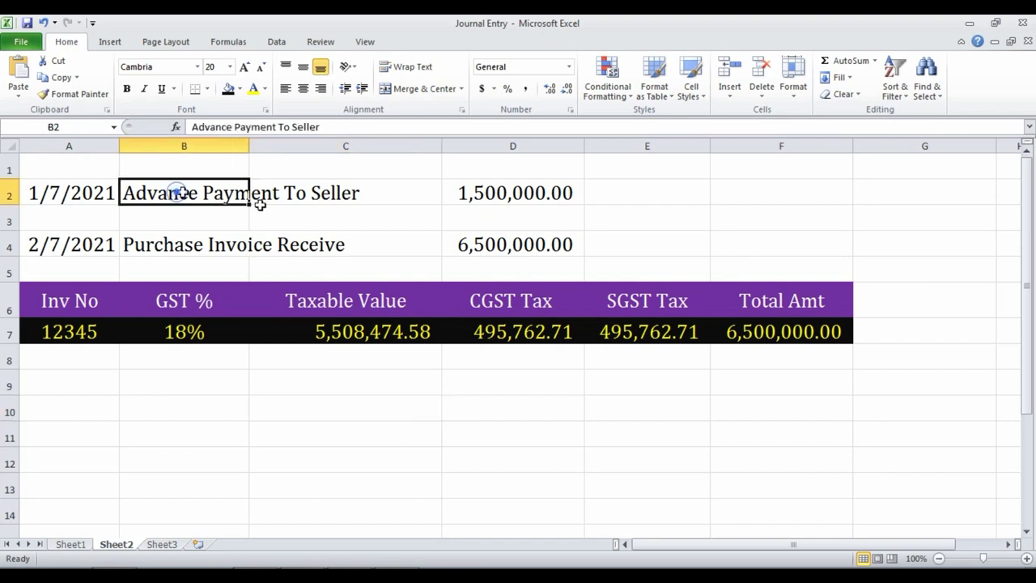
{"action": "left_click", "coordinate": [448, 198]}
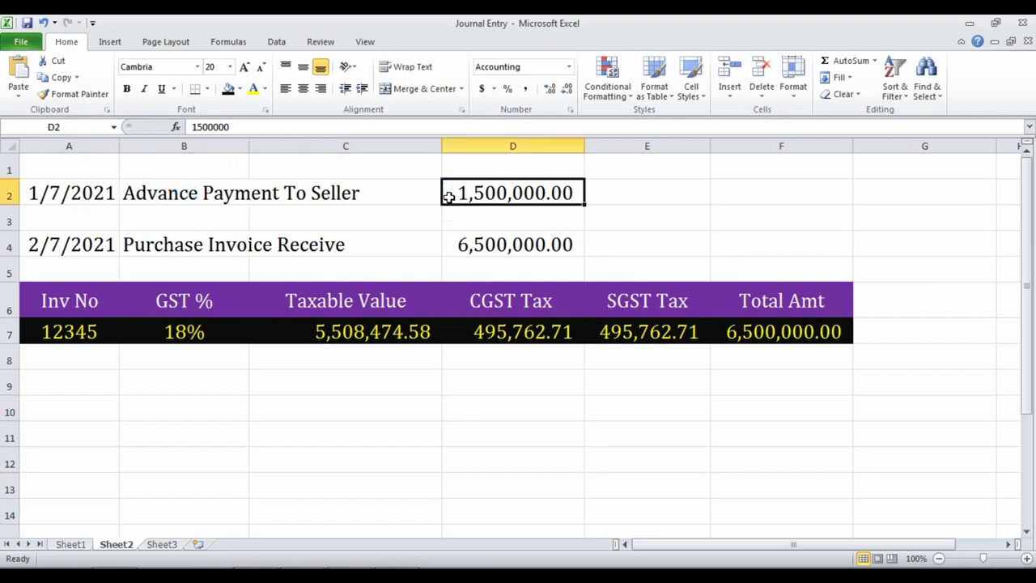
{"action": "left_click", "coordinate": [77, 243]}
{"action": "left_click", "coordinate": [189, 246]}
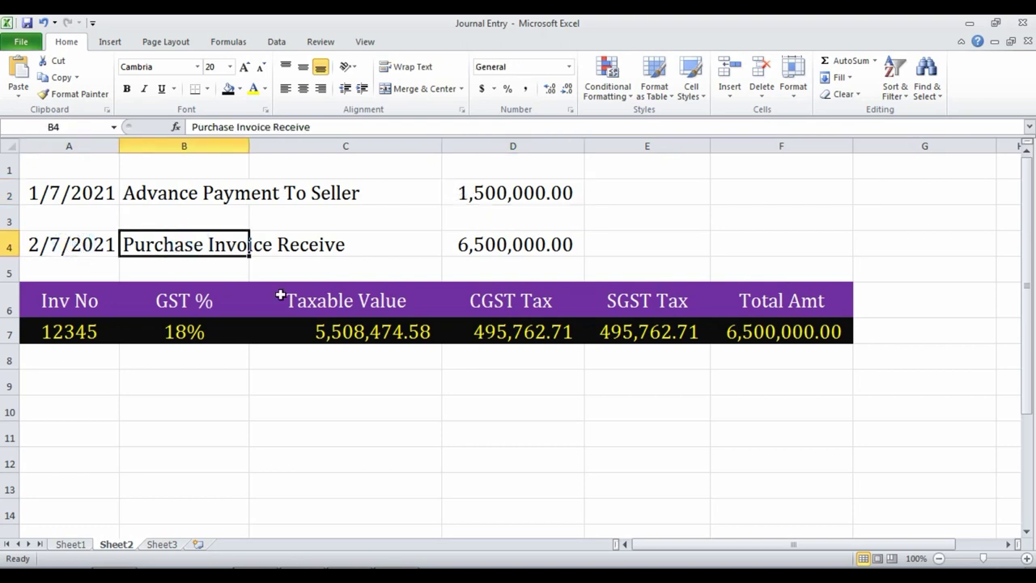
{"action": "left_click", "coordinate": [486, 241]}
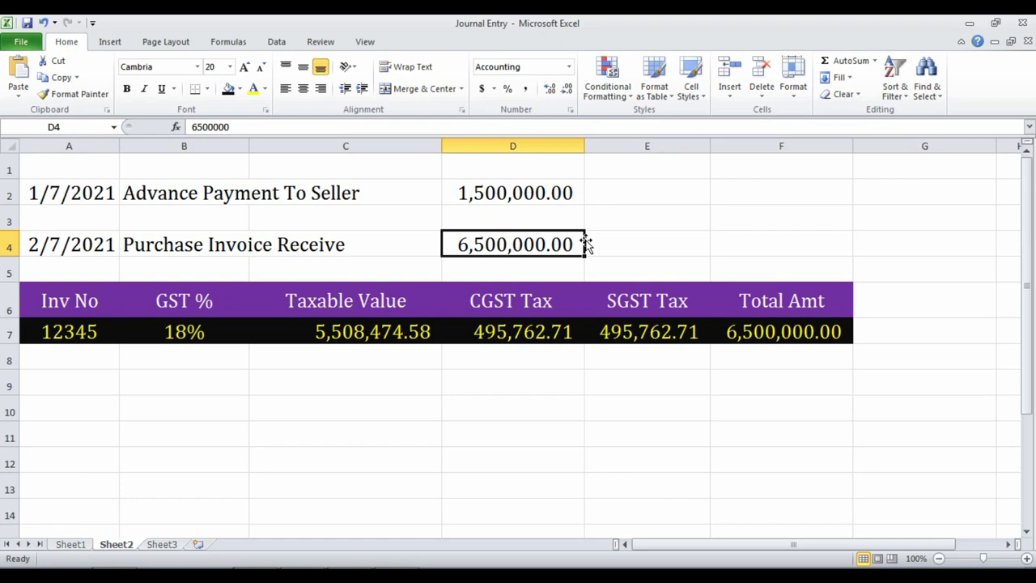
{"action": "left_click", "coordinate": [200, 196]}
{"action": "left_click", "coordinate": [162, 247]}
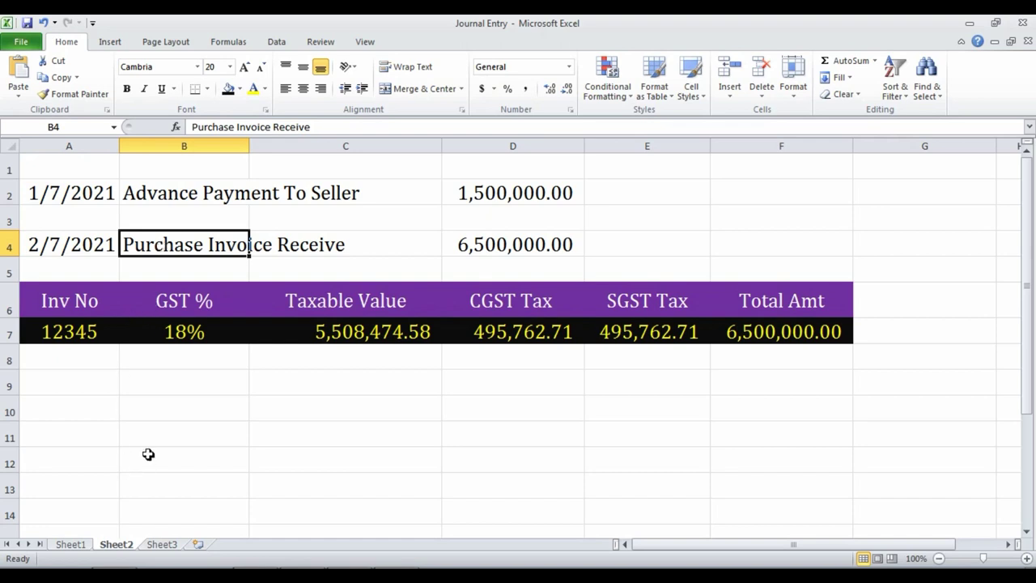
Step: Examine the 1/7/2021 advance payment journal entry on Sheet1, covering the seller debit and the bank and TDS (194Q) credits
{"action": "left_click", "coordinate": [73, 545]}
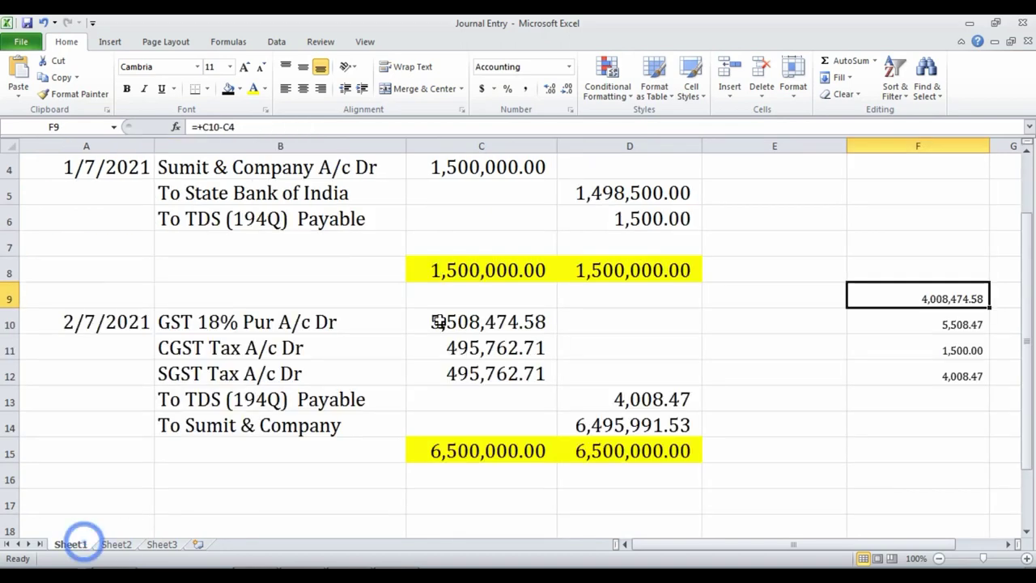
{"action": "left_click", "coordinate": [347, 280]}
{"action": "scroll", "coordinate": [347, 275], "scroll_direction": "up", "scroll_amount": 1}
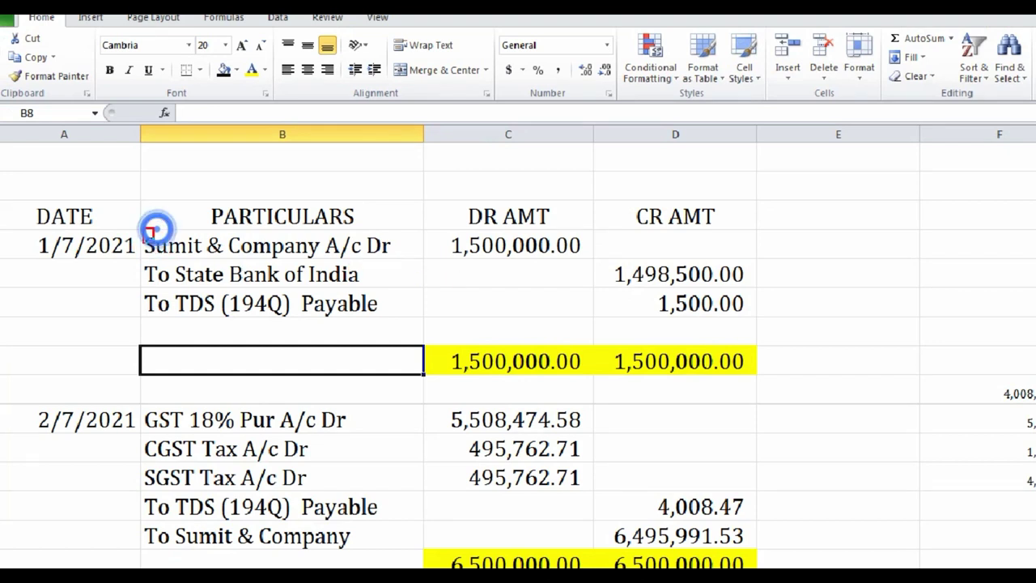
{"action": "mouse_move", "coordinate": [143, 230]}
{"action": "left_mouse_down"}
{"action": "mouse_move", "coordinate": [403, 260]}
{"action": "mouse_move", "coordinate": [591, 260]}
{"action": "left_mouse_up"}
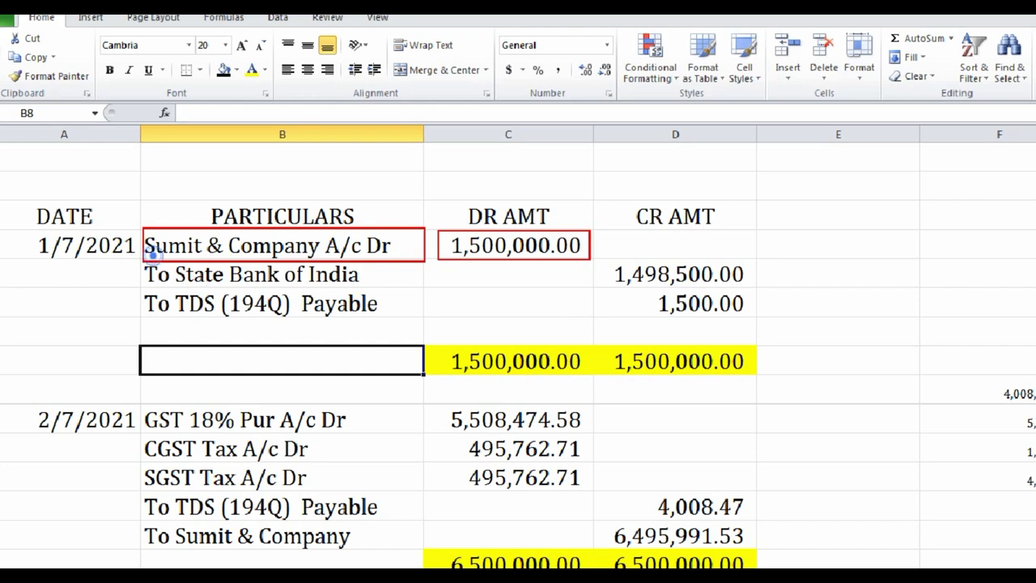
{"action": "mouse_move", "coordinate": [141, 259]}
{"action": "left_mouse_down"}
{"action": "mouse_move", "coordinate": [290, 288]}
{"action": "mouse_move", "coordinate": [422, 288]}
{"action": "left_mouse_up"}
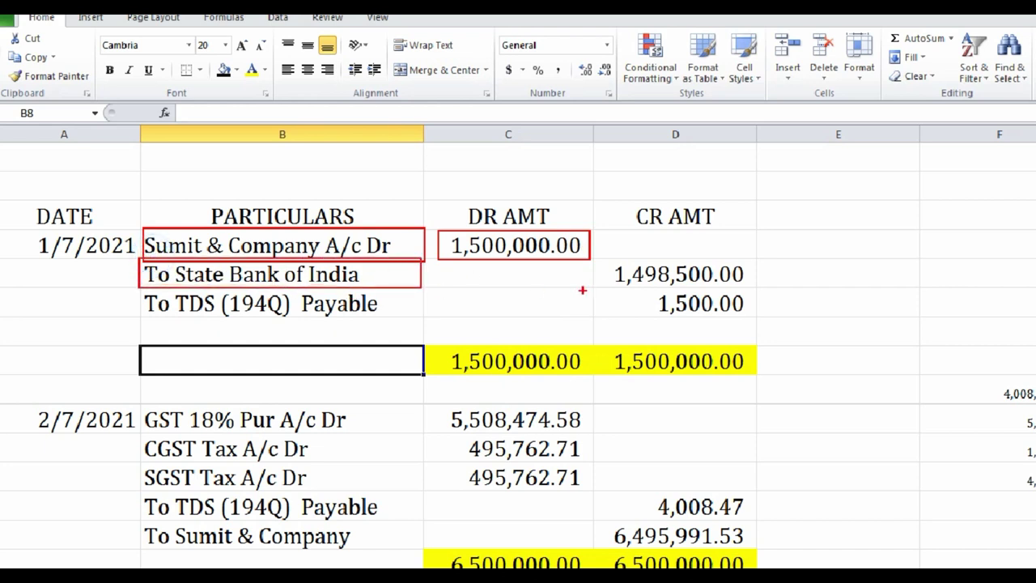
{"action": "mouse_move", "coordinate": [603, 258]}
{"action": "left_mouse_down"}
{"action": "mouse_move", "coordinate": [621, 296]}
{"action": "mouse_move", "coordinate": [753, 293]}
{"action": "left_mouse_up"}
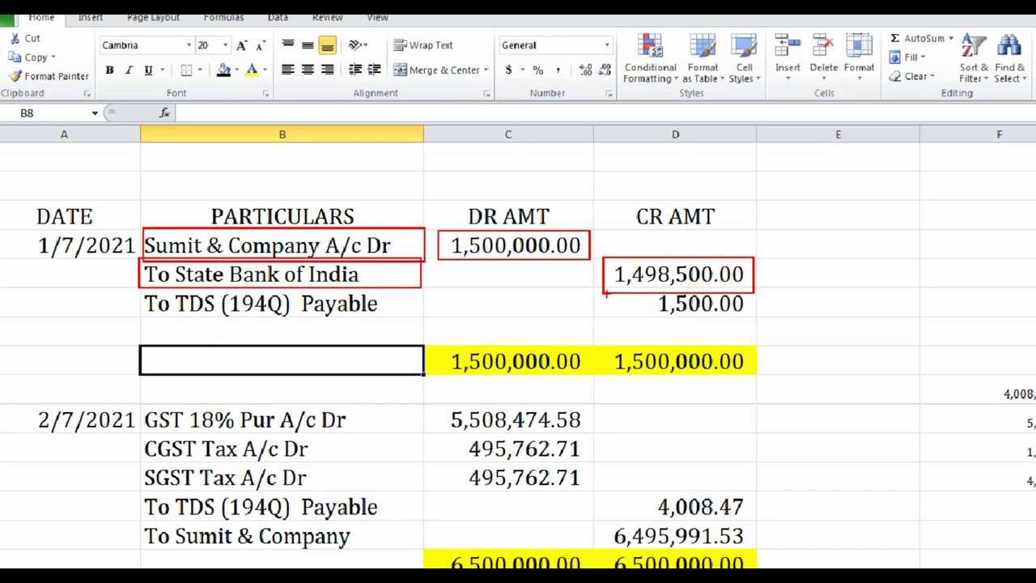
{"action": "mouse_move", "coordinate": [603, 290]}
{"action": "left_mouse_down"}
{"action": "mouse_move", "coordinate": [625, 318]}
{"action": "mouse_move", "coordinate": [753, 321]}
{"action": "left_mouse_up"}
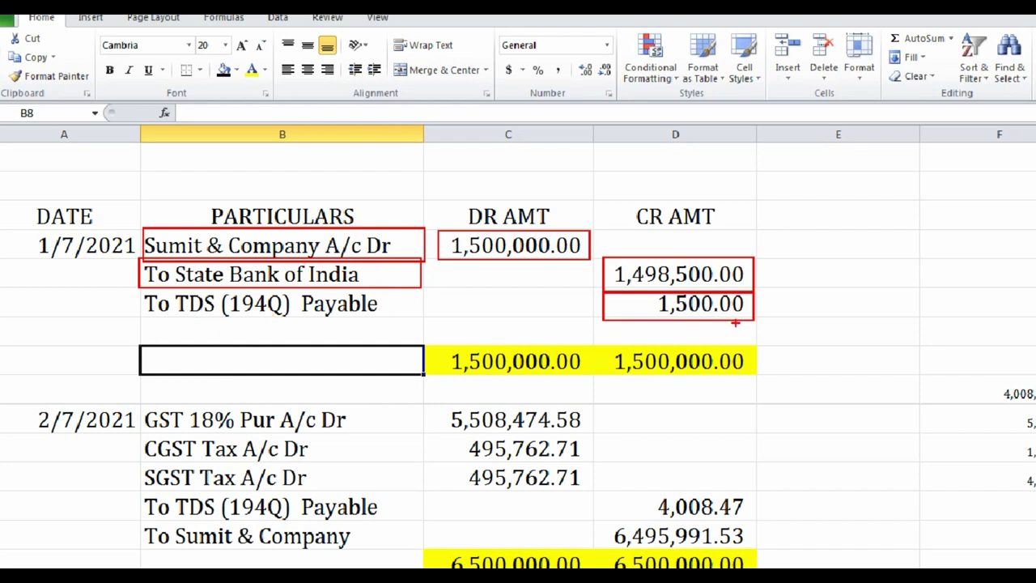
{"action": "left_click", "coordinate": [683, 313]}
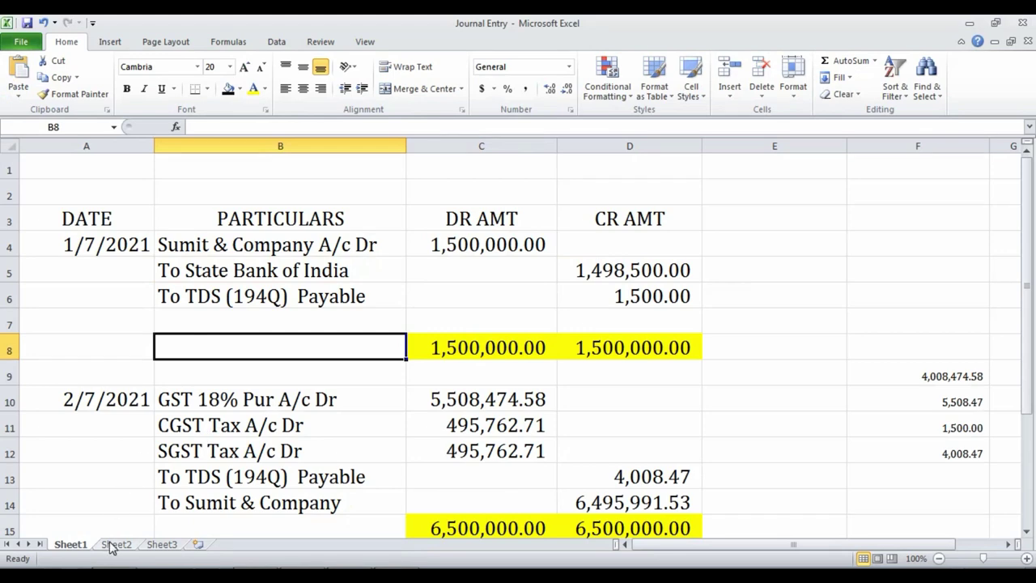
Step: Check the invoice's taxable value on Sheet2, referring back to the journal entries on Sheet1
{"action": "left_click", "coordinate": [115, 544]}
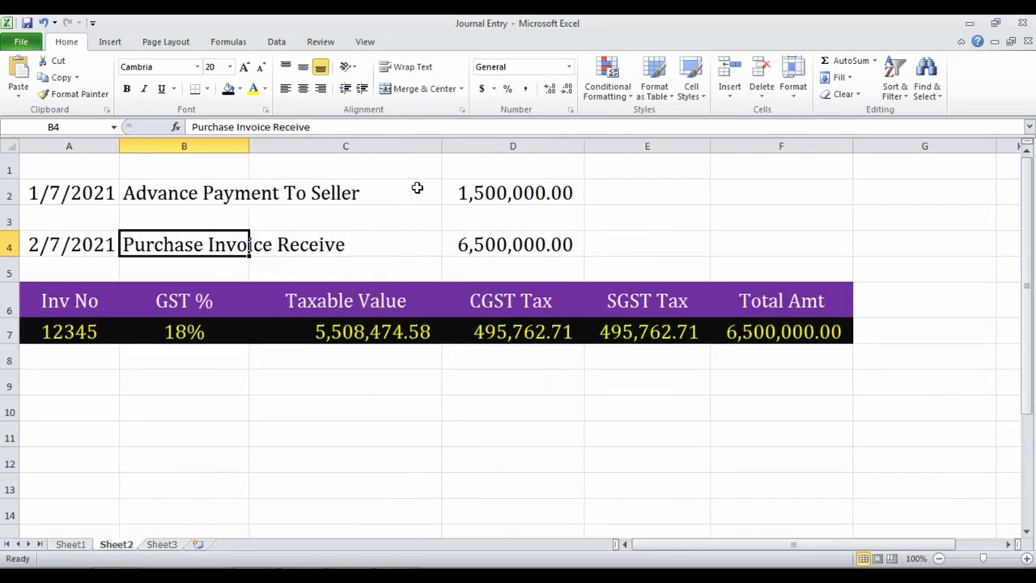
{"action": "left_click", "coordinate": [73, 544]}
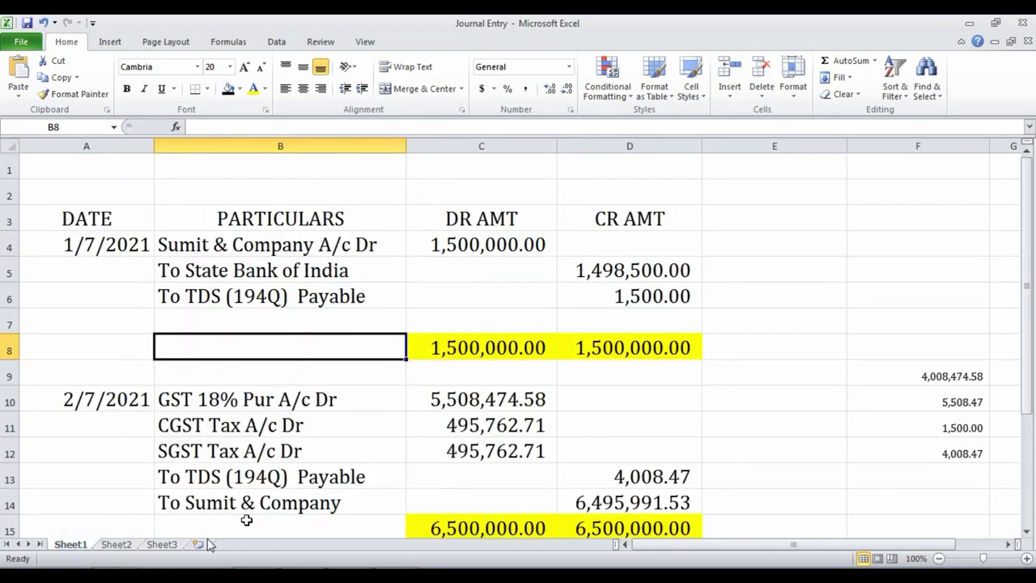
{"action": "left_click", "coordinate": [116, 544]}
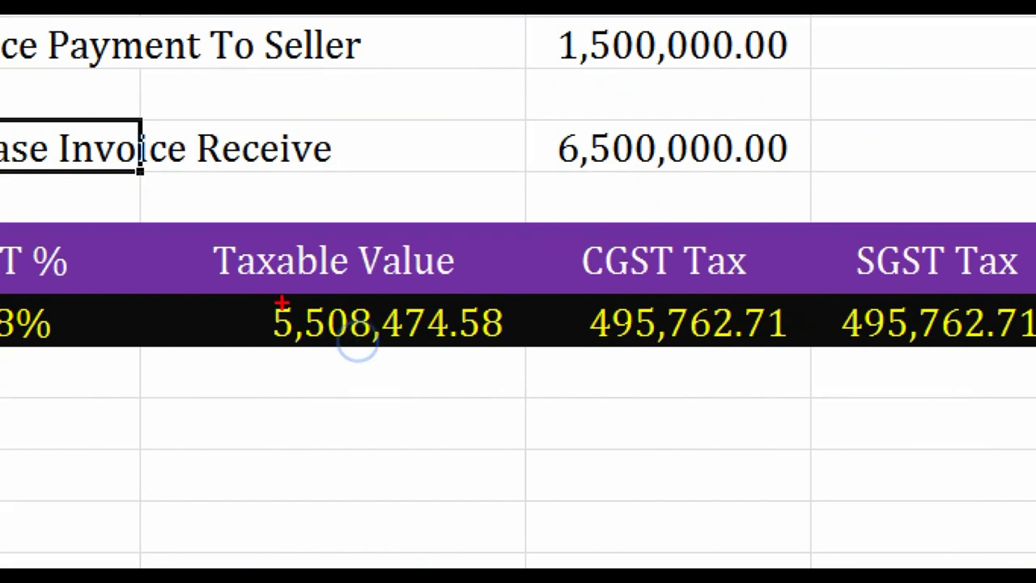
{"action": "mouse_move", "coordinate": [164, 211]}
{"action": "left_mouse_down"}
{"action": "mouse_move", "coordinate": [262, 293]}
{"action": "mouse_move", "coordinate": [532, 354]}
{"action": "mouse_move", "coordinate": [524, 359]}
{"action": "left_mouse_up"}
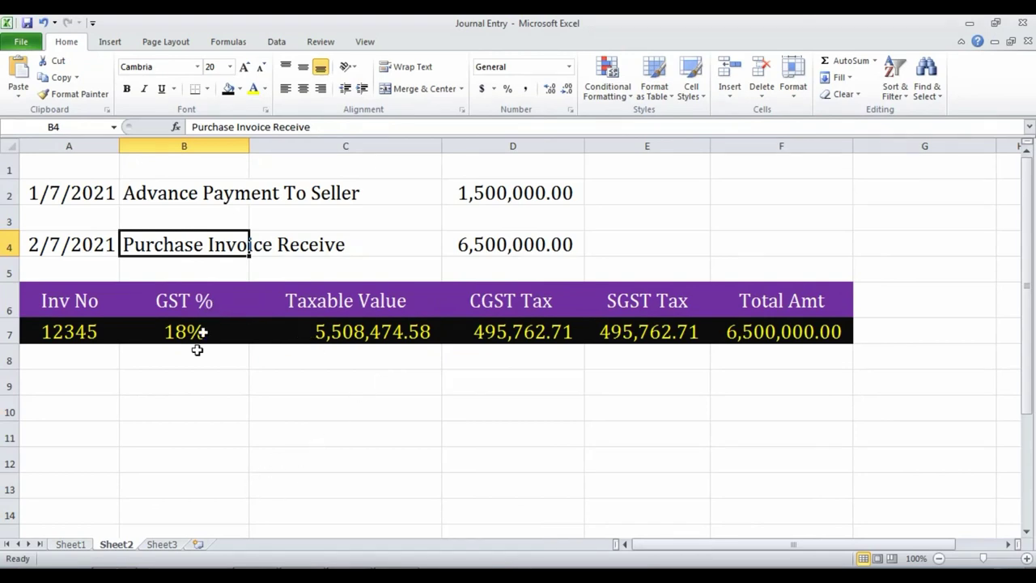
Step: Examine the 2/7/2021 purchase entry's GST and TDS lines on Sheet1, comparing the purchase amount with the taxable value on Sheet2
{"action": "left_click", "coordinate": [71, 544]}
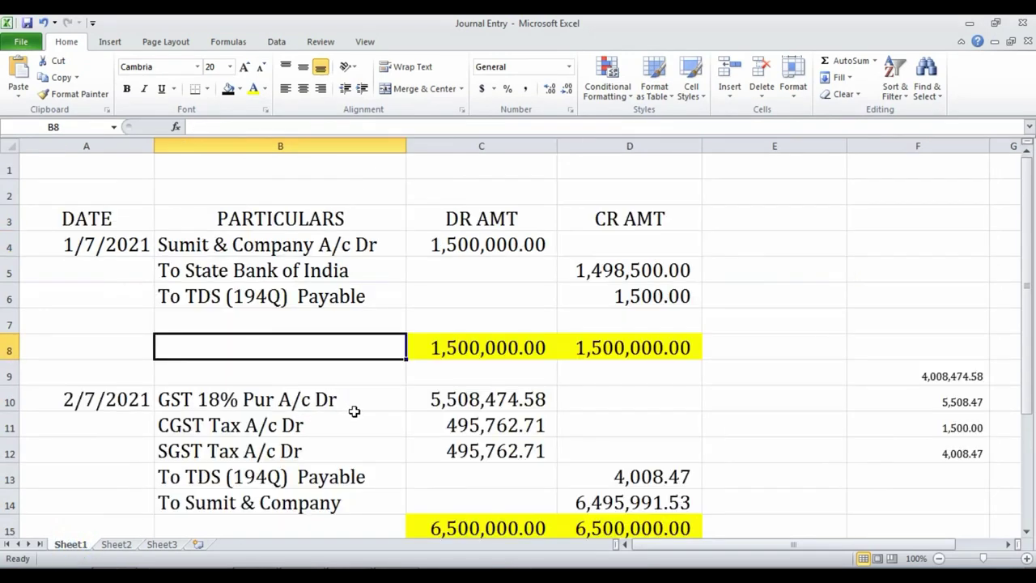
{"action": "left_click", "coordinate": [352, 414]}
{"action": "scroll", "coordinate": [368, 388], "scroll_direction": "down", "scroll_amount": 1}
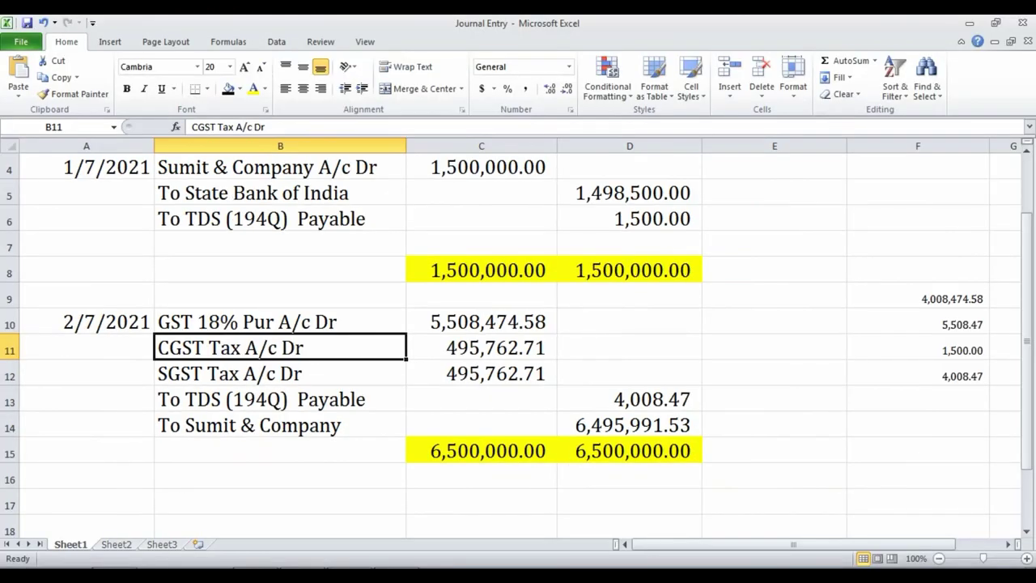
{"action": "left_click", "coordinate": [116, 544]}
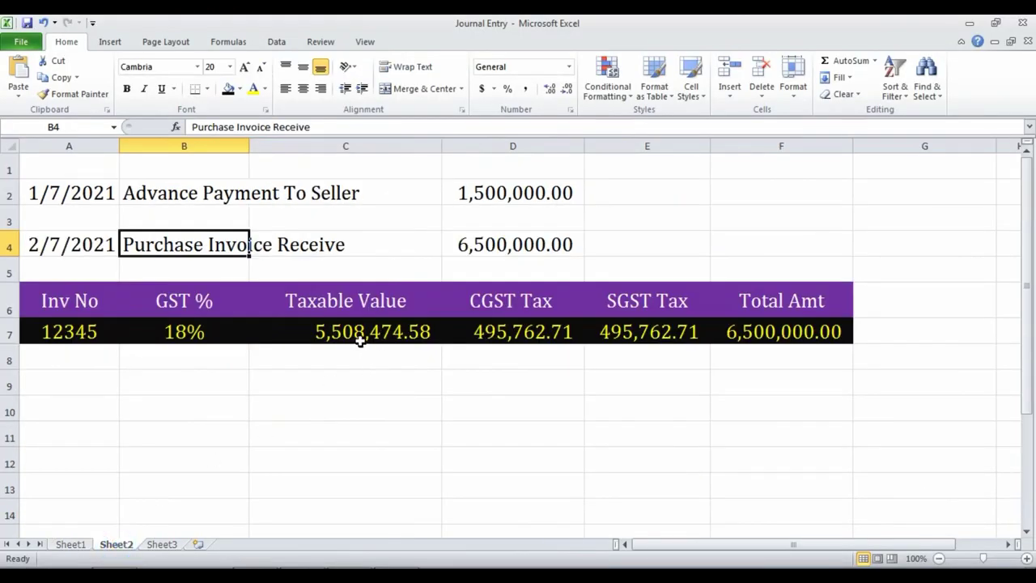
{"action": "left_click", "coordinate": [359, 332]}
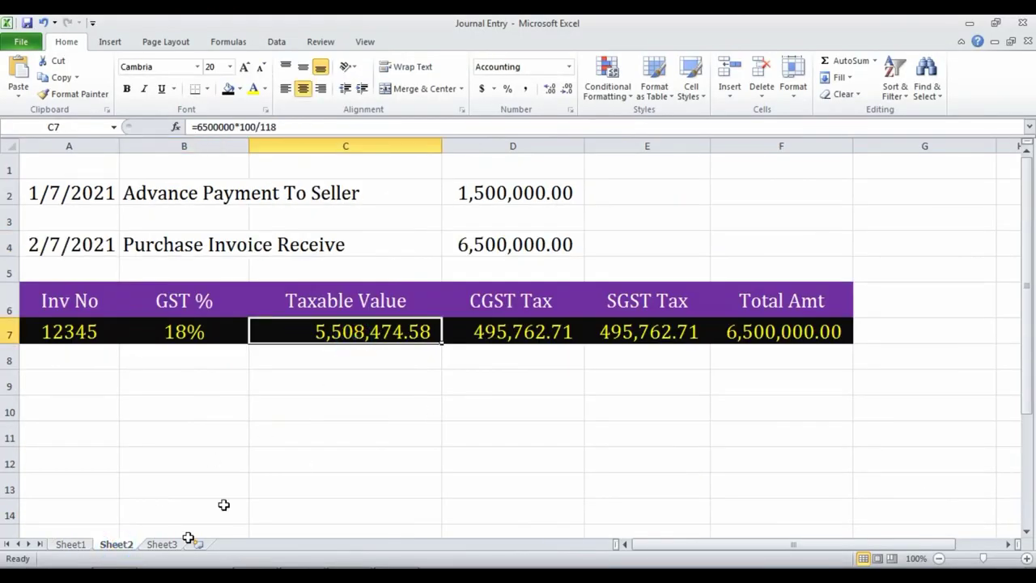
{"action": "left_click", "coordinate": [78, 548]}
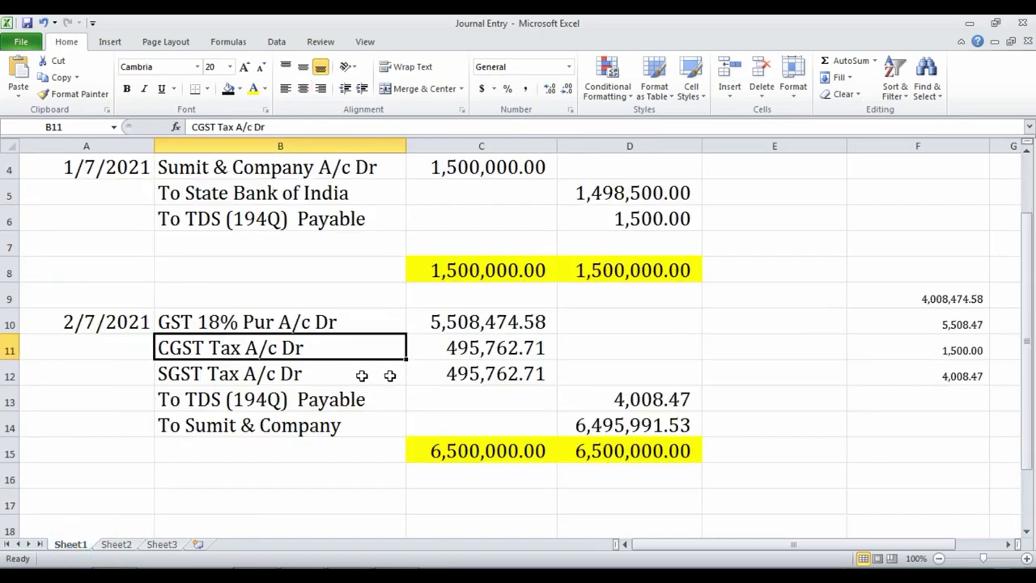
{"action": "left_click", "coordinate": [489, 346]}
{"action": "left_click", "coordinate": [482, 375]}
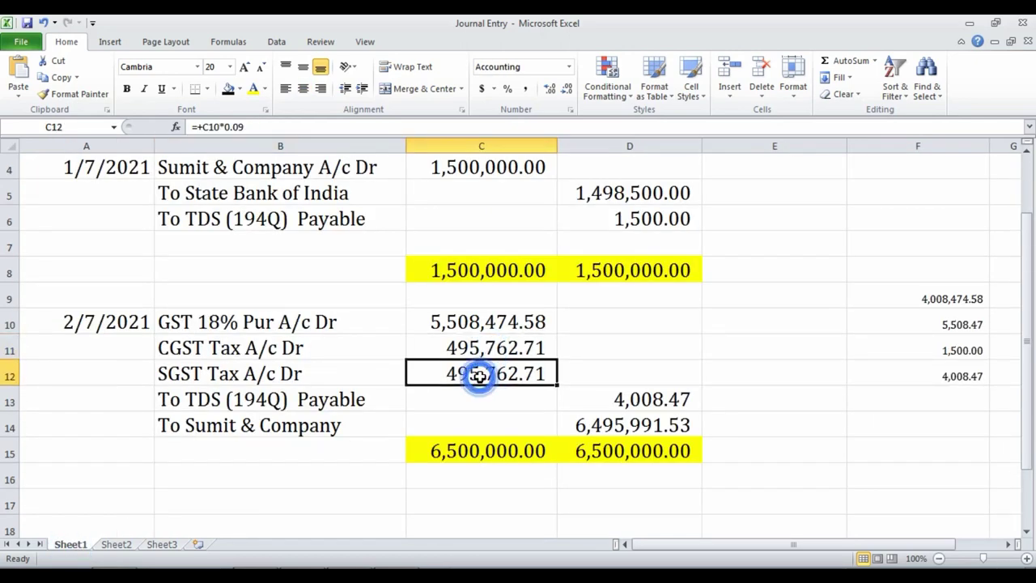
{"action": "left_click", "coordinate": [195, 399]}
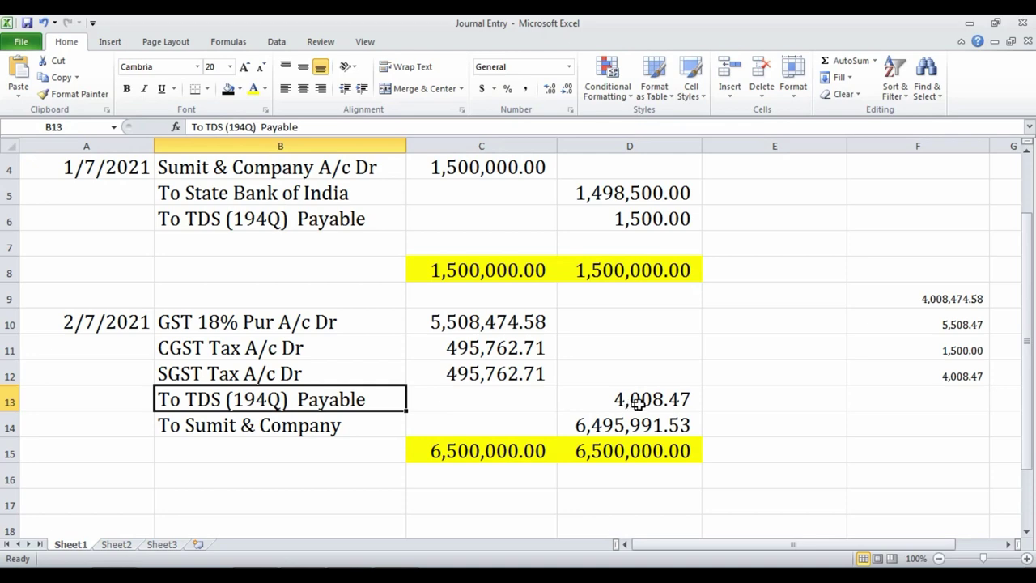
{"action": "left_click", "coordinate": [666, 401]}
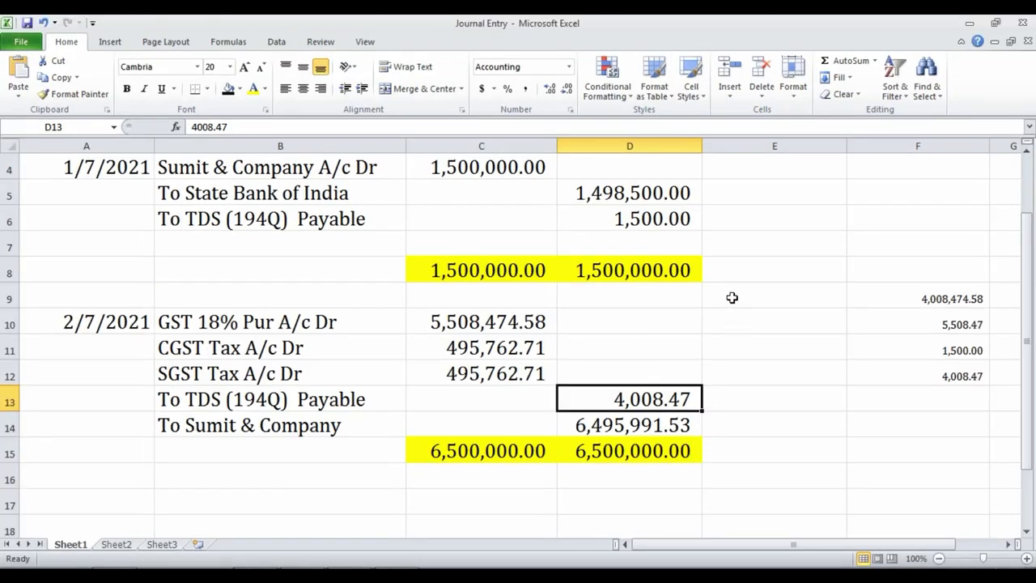
Step: Enlarge the text in the whole of column F on Sheet1 to font size 18
{"action": "left_click", "coordinate": [917, 145]}
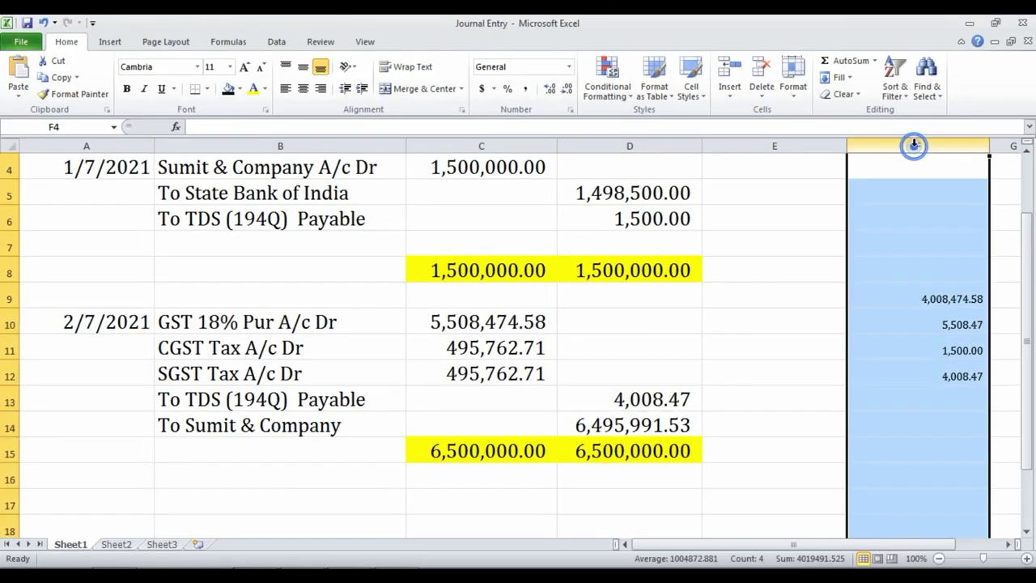
{"action": "left_click", "coordinate": [247, 67]}
{"action": "left_click", "coordinate": [246, 67]}
{"action": "left_click", "coordinate": [247, 67]}
{"action": "left_click", "coordinate": [247, 67]}
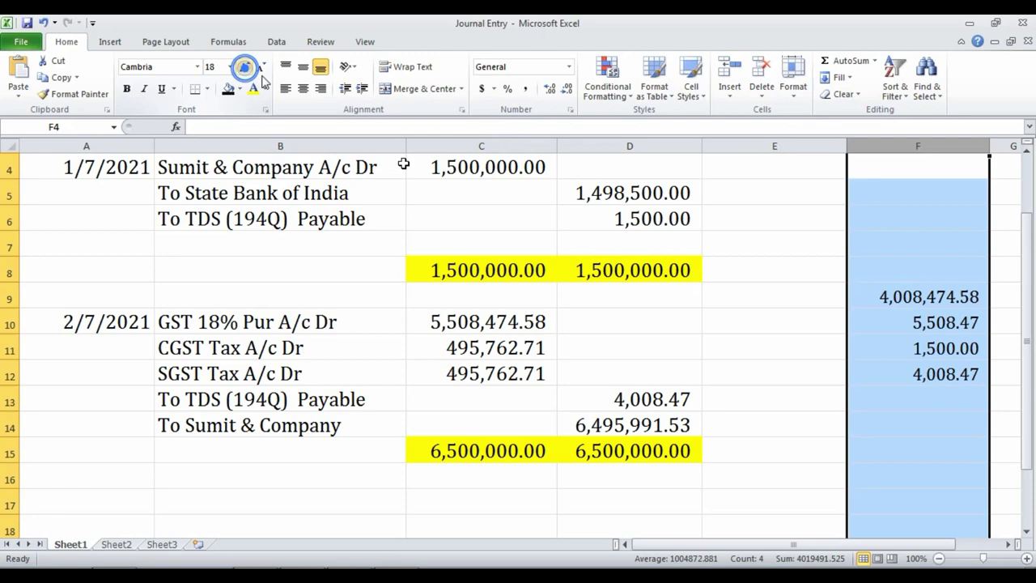
{"action": "left_click", "coordinate": [755, 316]}
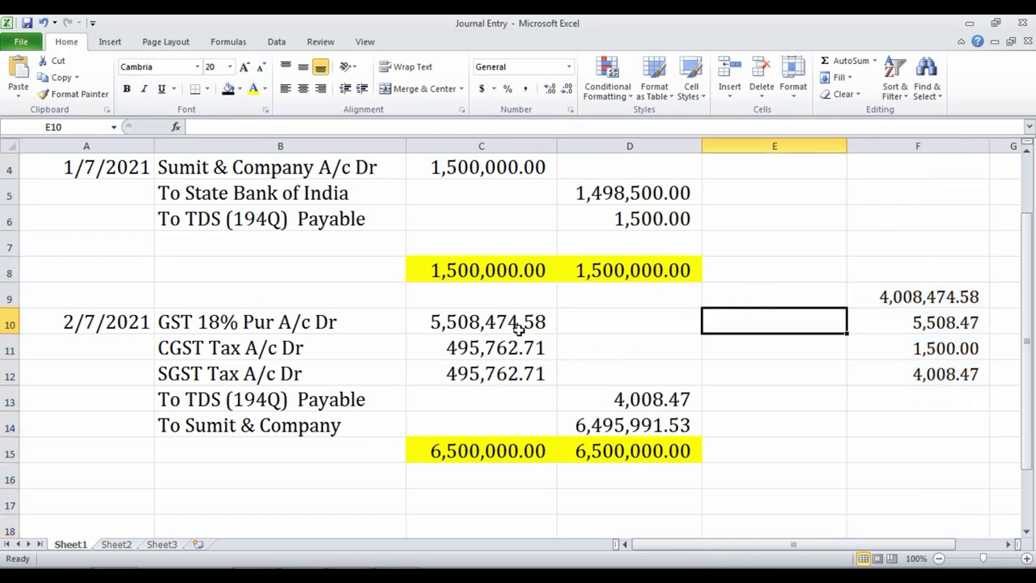
Step: Compare the GST 18% purchase amount with the advance payment debit and its TDS (194Q) credit on Sheet1
{"action": "scroll", "coordinate": [560, 307], "scroll_direction": "up", "scroll_amount": 1}
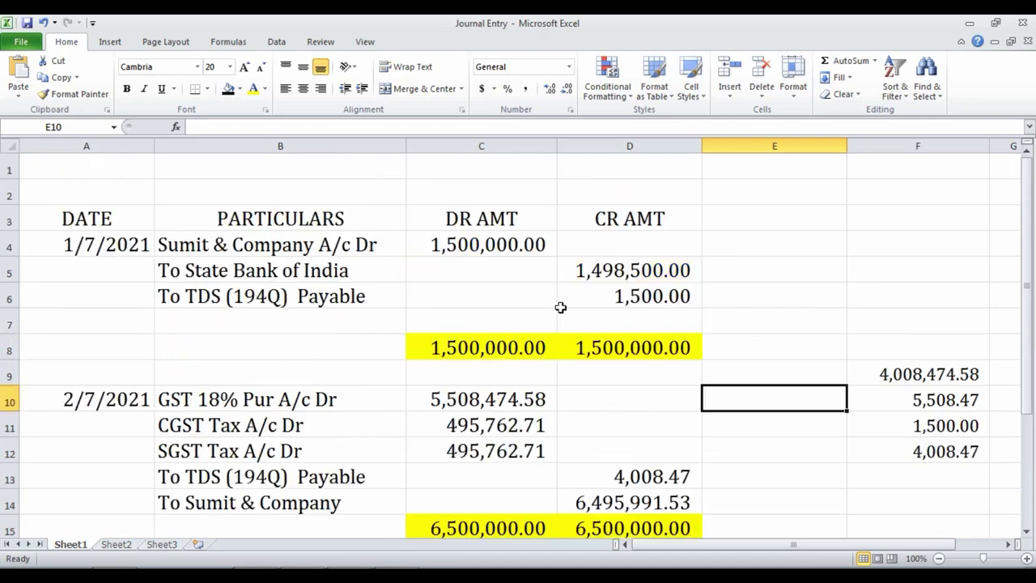
{"action": "left_click", "coordinate": [498, 397]}
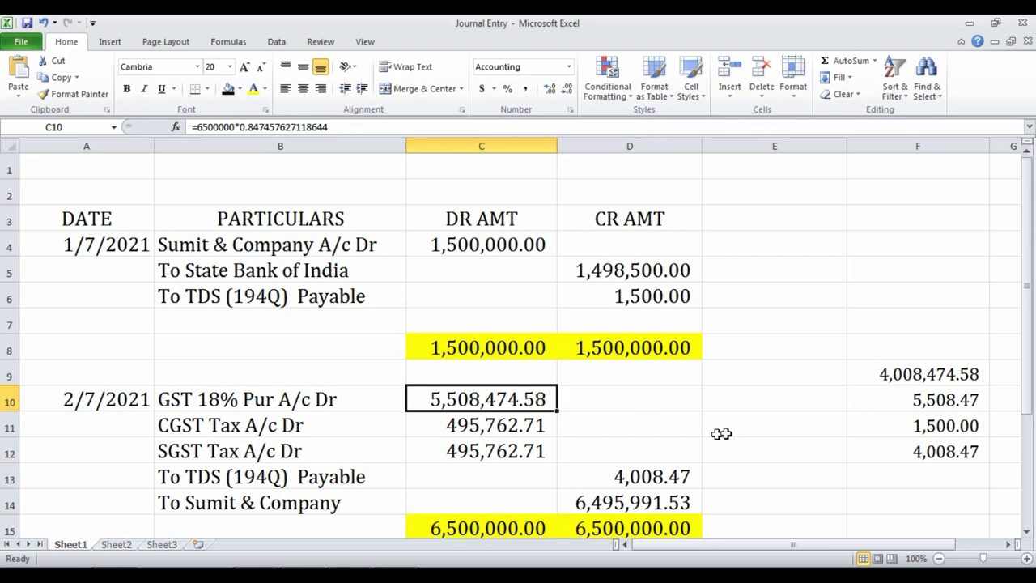
{"action": "left_click", "coordinate": [601, 400]}
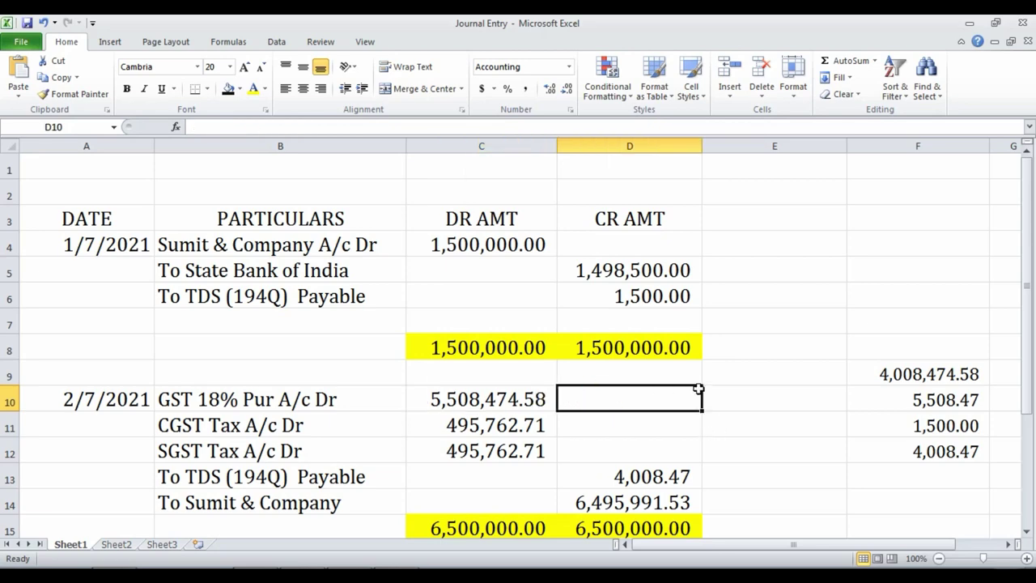
{"action": "left_click", "coordinate": [655, 297]}
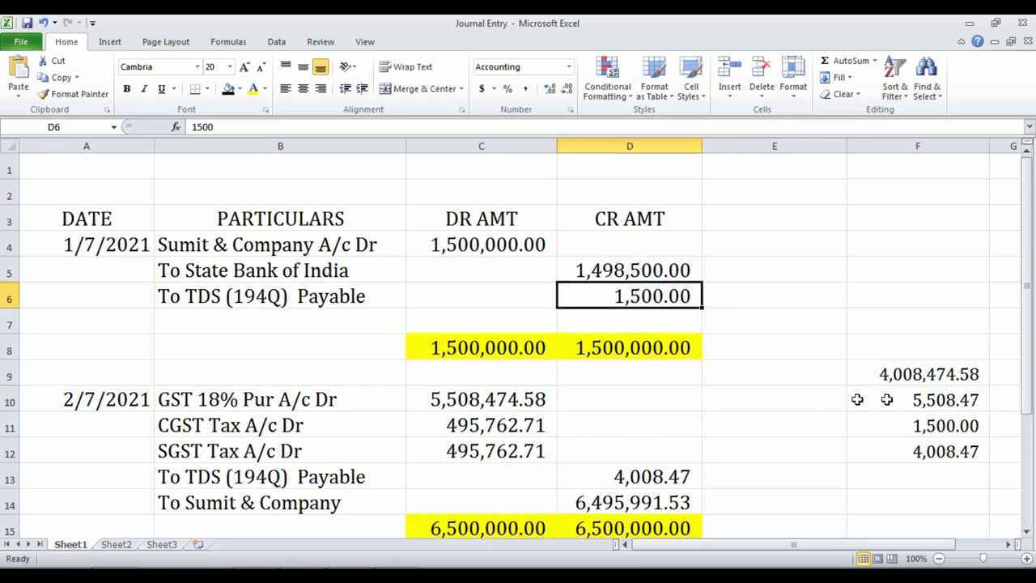
{"action": "left_click", "coordinate": [476, 399]}
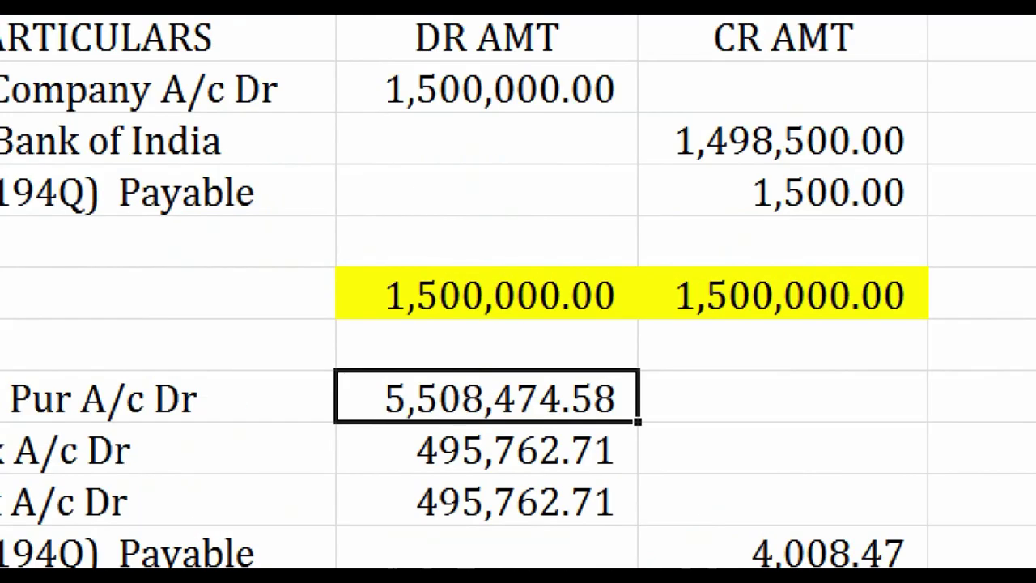
{"action": "mouse_move", "coordinate": [349, 46]}
{"action": "left_mouse_down"}
{"action": "mouse_move", "coordinate": [583, 128]}
{"action": "mouse_move", "coordinate": [637, 126]}
{"action": "left_mouse_up"}
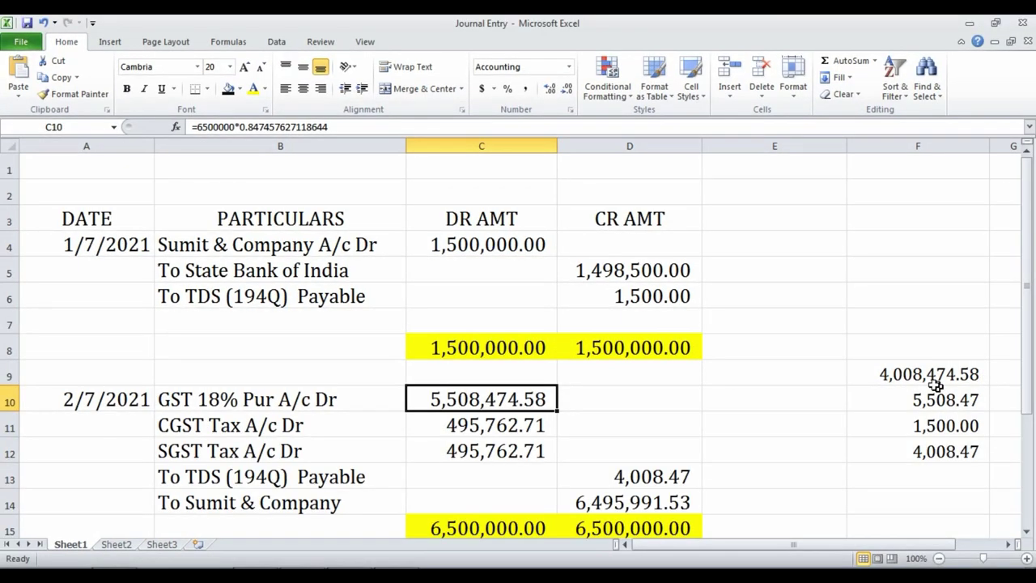
Step: Examine the formula in cell F9 on Sheet1 that subtracts the advance payment from the GST 18% purchase amount
{"action": "left_click", "coordinate": [927, 375]}
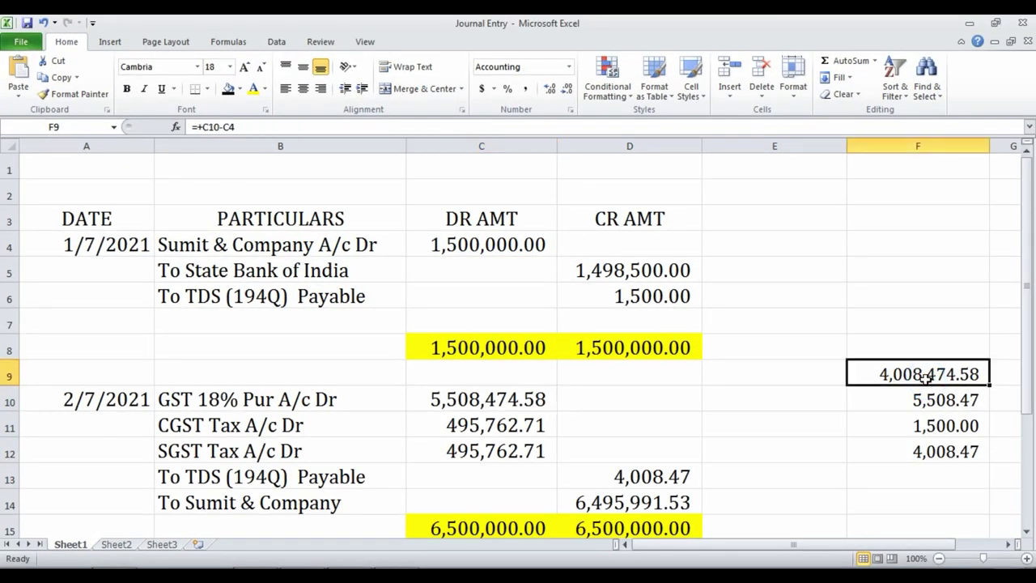
{"action": "double_click", "coordinate": [927, 374]}
{"action": "key", "text": "Escape"}
{"action": "left_click", "coordinate": [925, 347]}
{"action": "left_click", "coordinate": [935, 374]}
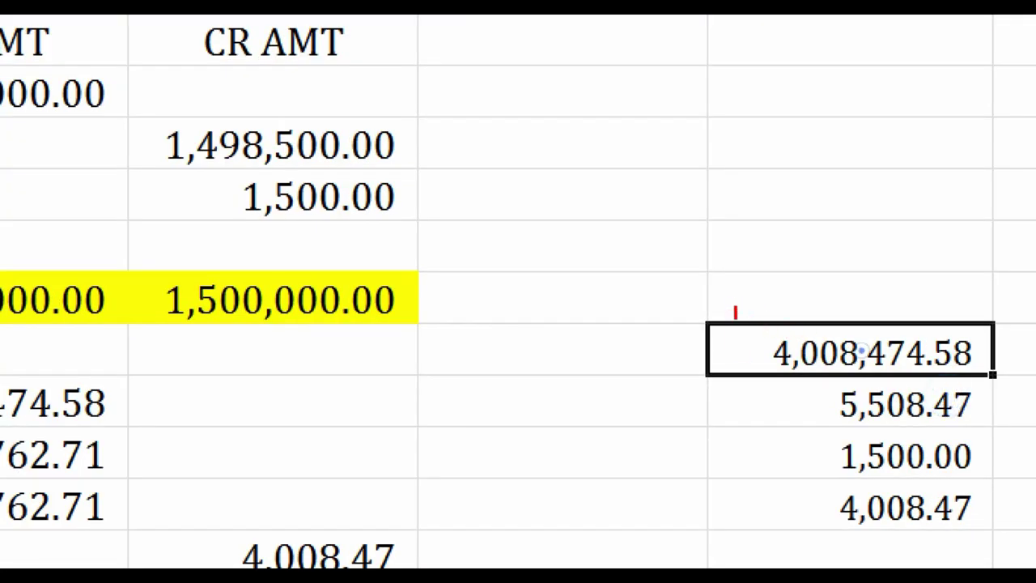
{"action": "left_click_drag", "start_coordinate": [861, 352], "coordinate": [1010, 394]}
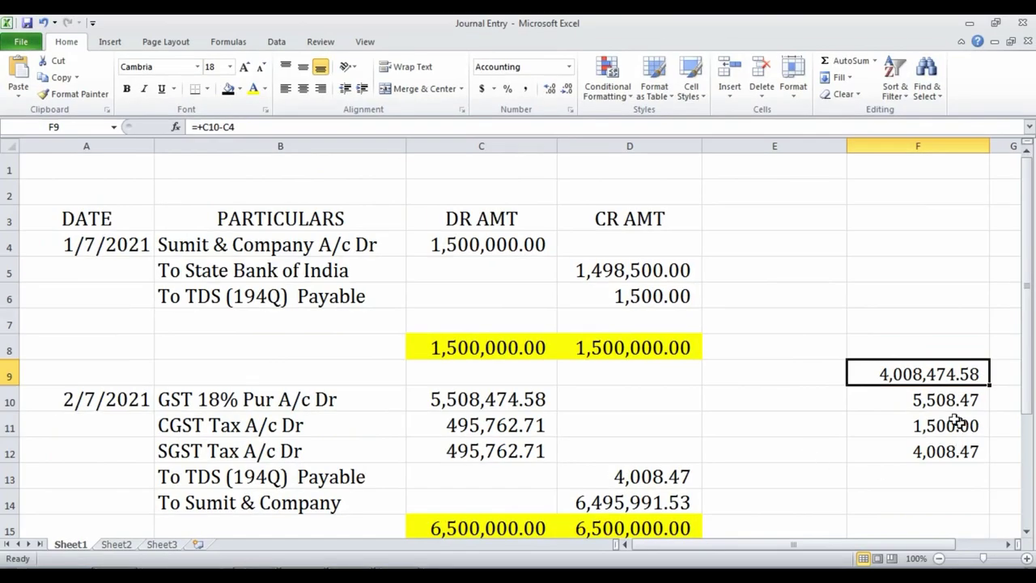
Step: Examine the 0.1% TDS formula in cell F10 on the full purchase amount, along with the TDS figures in F11 and F12
{"action": "left_click", "coordinate": [905, 405]}
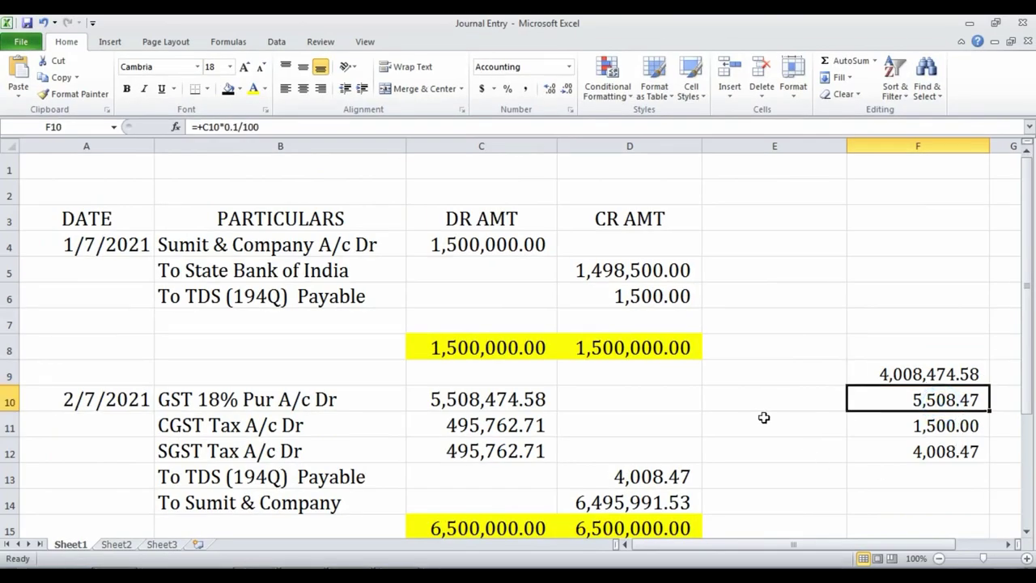
{"action": "key", "text": "F2"}
{"action": "key", "text": "ctrl+Return"}
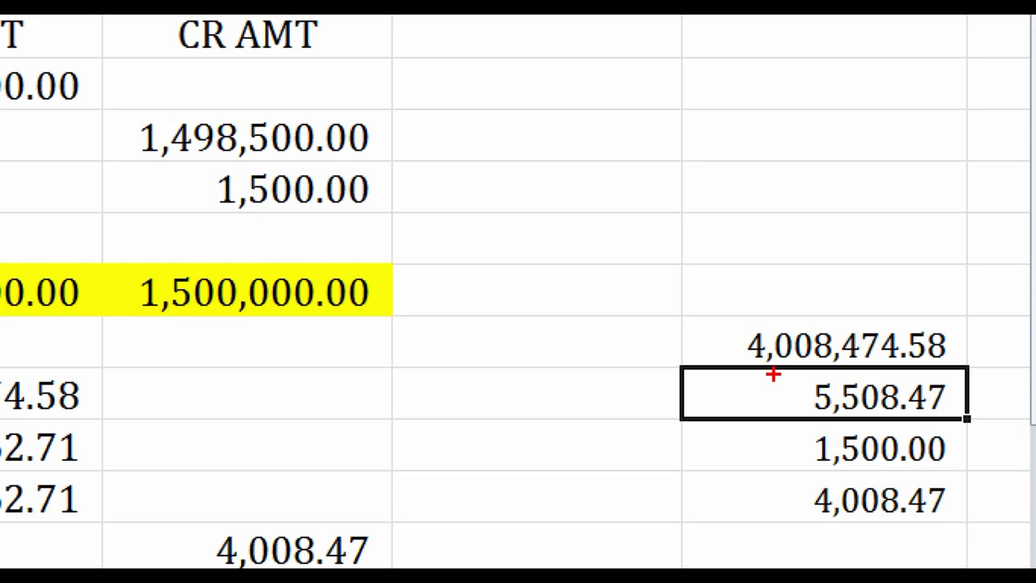
{"action": "left_click_drag", "start_coordinate": [760, 422], "coordinate": [964, 472]}
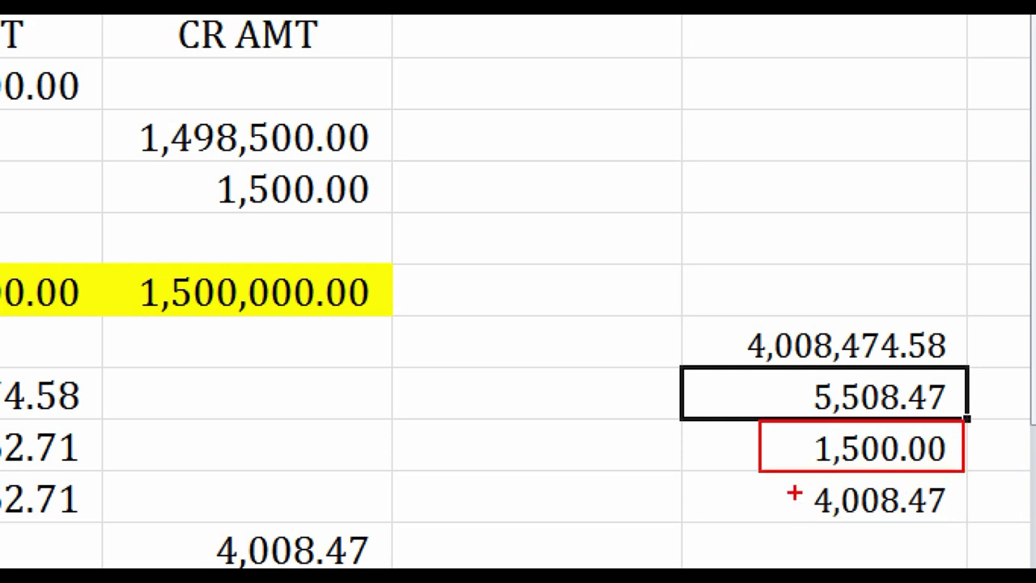
{"action": "mouse_move", "coordinate": [790, 470]}
{"action": "left_mouse_down"}
{"action": "mouse_move", "coordinate": [802, 495]}
{"action": "mouse_move", "coordinate": [964, 526]}
{"action": "left_mouse_up"}
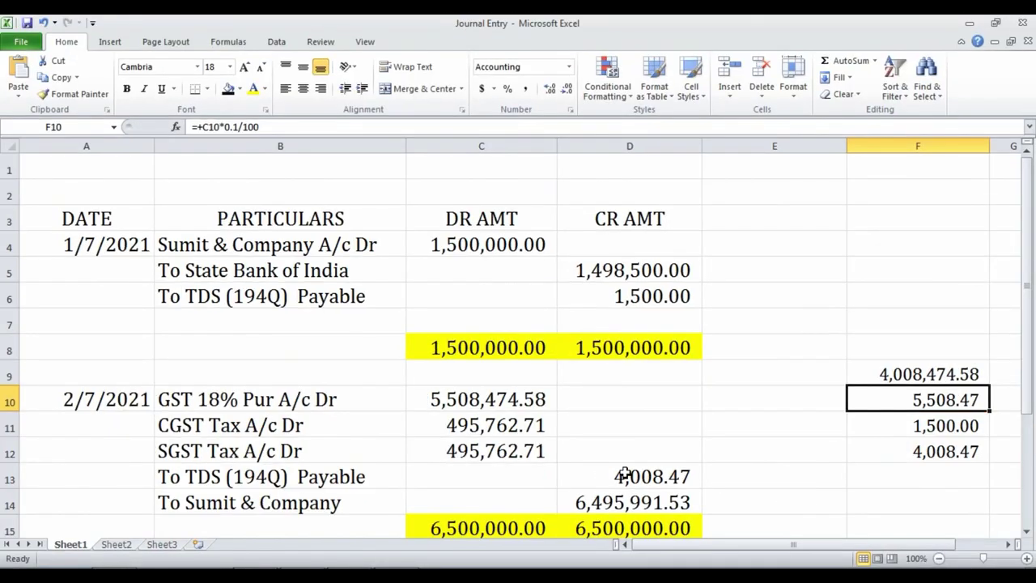
Step: Check the TDS (194Q) Payable and Sumit & Company credit amounts in the 2/7/2021 purchase entry
{"action": "left_click", "coordinate": [218, 540]}
{"action": "key", "text": "ctrl+2"}
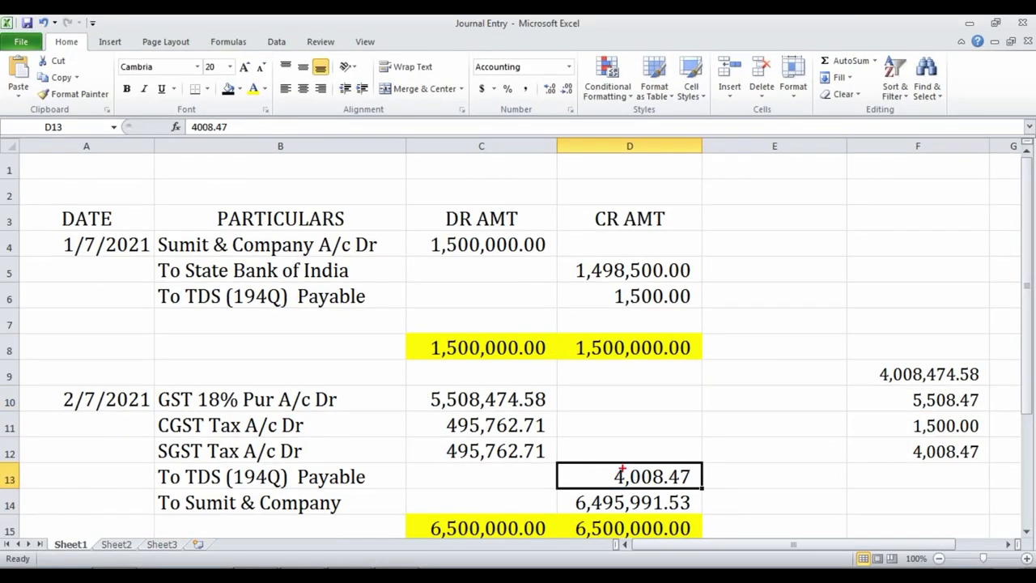
{"action": "key", "text": "Escape"}
{"action": "left_click", "coordinate": [724, 467]}
{"action": "scroll", "coordinate": [615, 481], "scroll_direction": "down", "scroll_amount": 1}
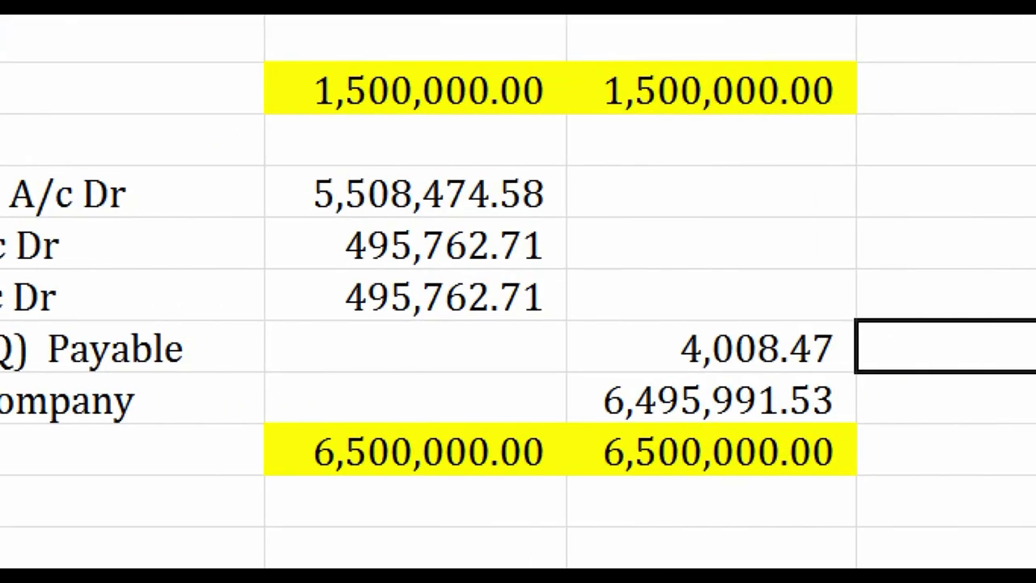
{"action": "left_click", "coordinate": [523, 429]}
{"action": "mouse_move", "coordinate": [583, 373]}
{"action": "left_mouse_down"}
{"action": "mouse_move", "coordinate": [589, 387]}
{"action": "mouse_move", "coordinate": [789, 422]}
{"action": "mouse_move", "coordinate": [858, 419]}
{"action": "left_mouse_up"}
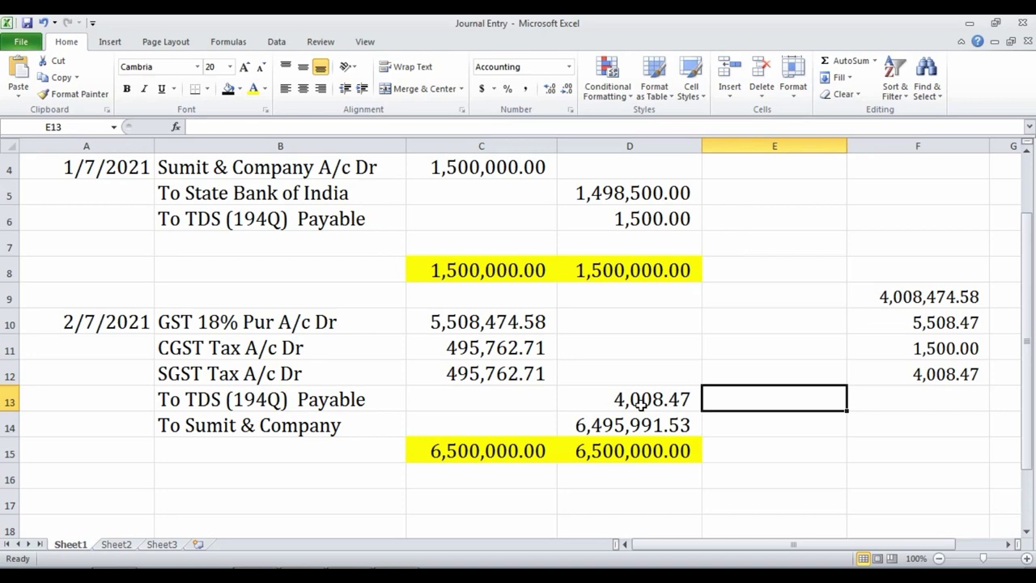
{"action": "scroll", "coordinate": [641, 404], "scroll_direction": "up", "scroll_amount": 1}
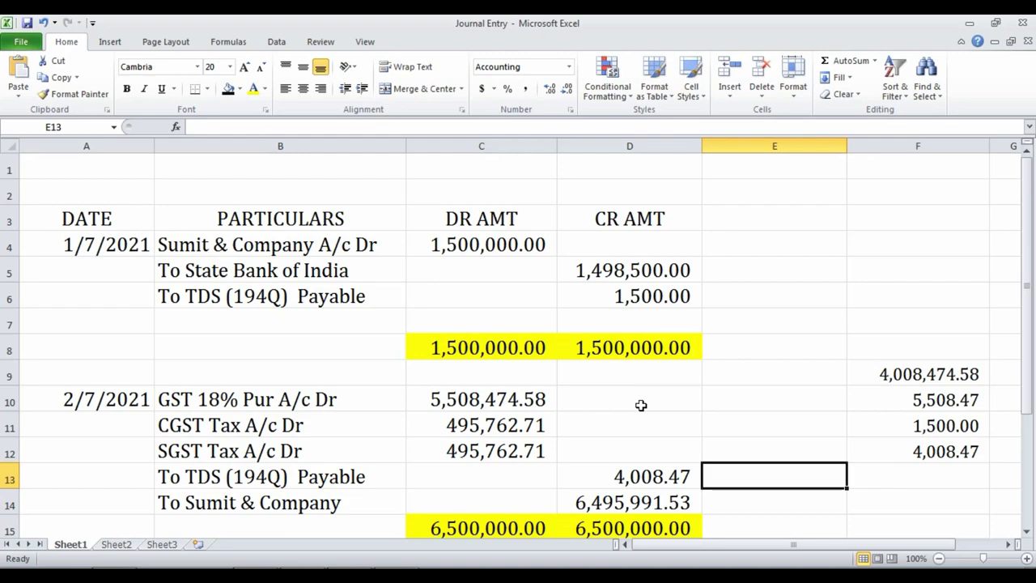
Step: Switch to TallyPrime, leave the Form 26Q report and open the Day Book from the Gateway of Tally
{"action": "key", "text": "alt+Tab"}
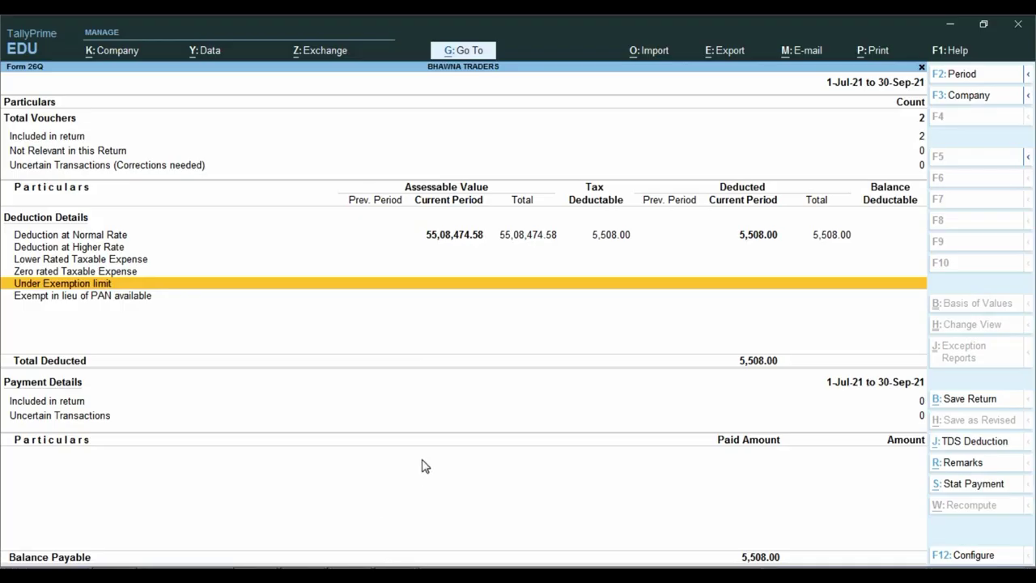
{"action": "key", "text": "Escape"}
{"action": "key", "text": "Escape"}
{"action": "key", "text": "Escape"}
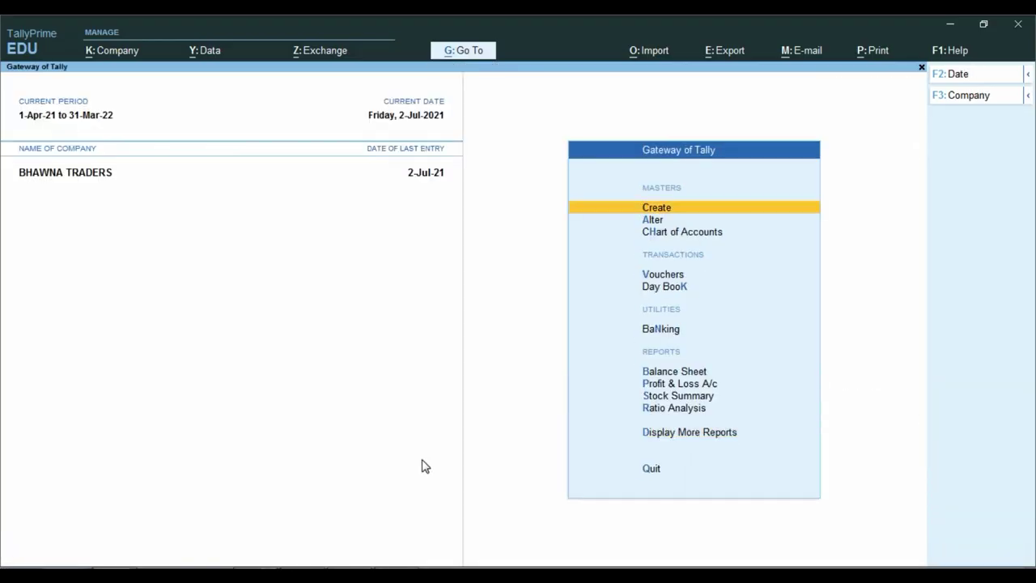
{"action": "key", "text": "Down"}
{"action": "key", "text": "Down"}
{"action": "key", "text": "Down"}
{"action": "key", "text": "Down"}
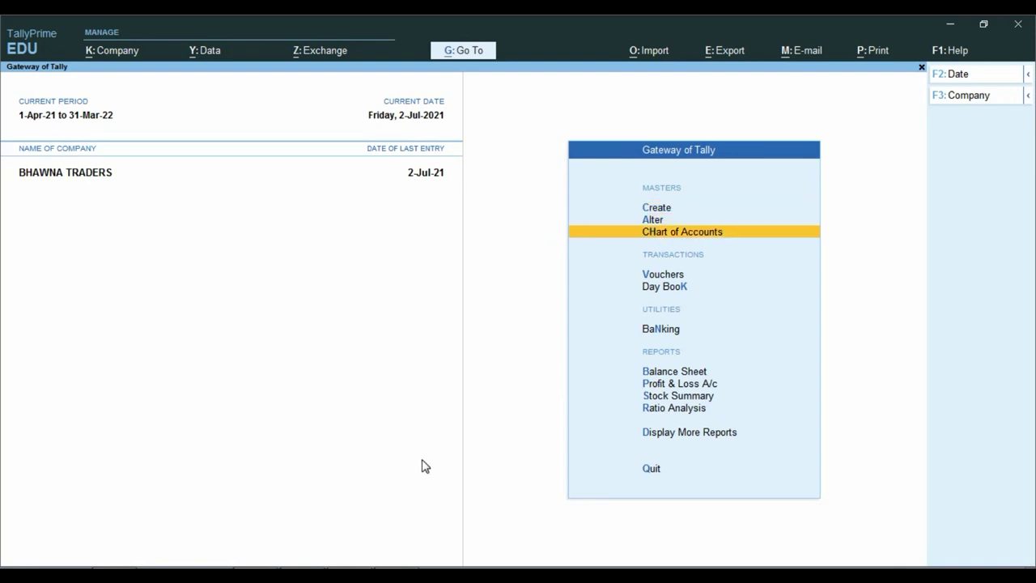
{"action": "key", "text": "Return"}
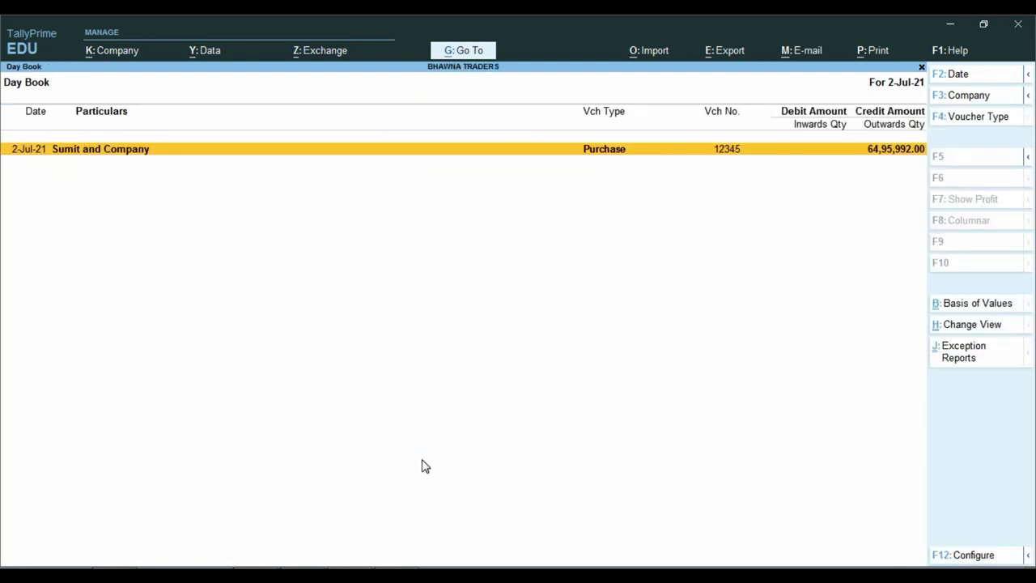
Step: Set the Day Book period to 1-Apr-21 to 2-Jul-21 and check the debit amount of the Sumit and Company payment
{"action": "key", "text": "F2"}
{"action": "key", "text": "Return"}
{"action": "key", "text": "Up"}
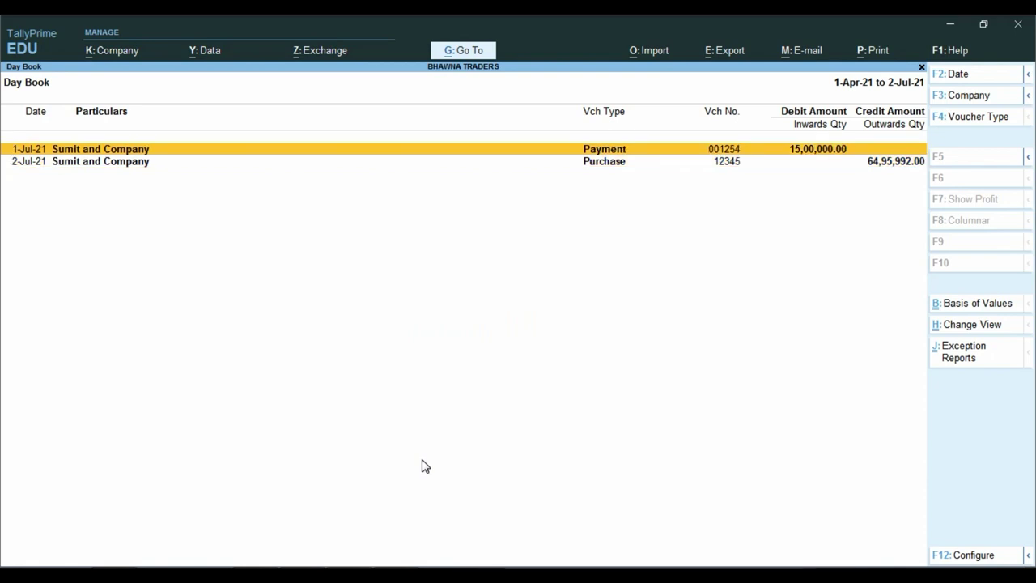
{"action": "key", "text": "ctrl"}
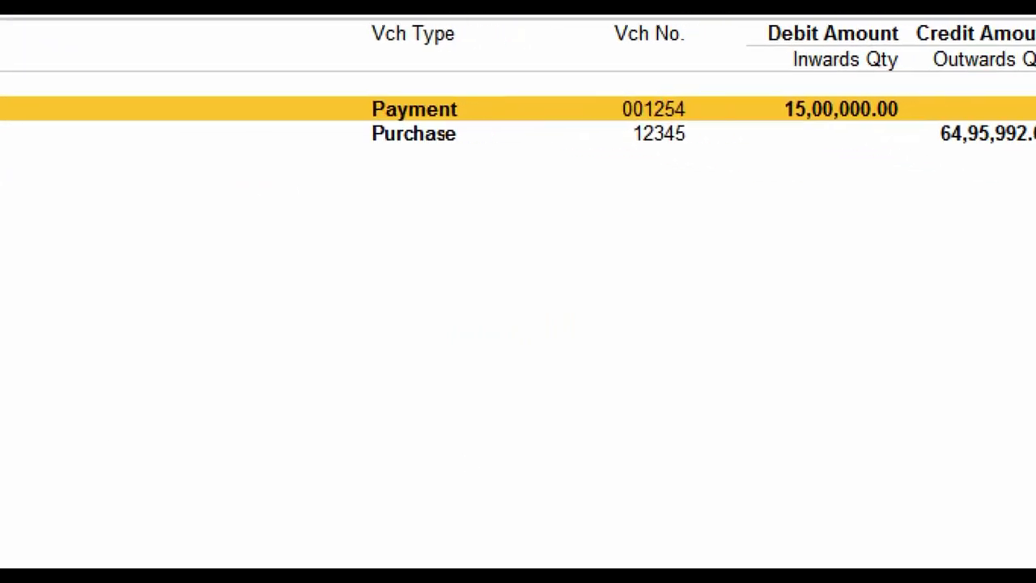
{"action": "left_click_drag", "start_coordinate": [737, 87], "coordinate": [947, 136]}
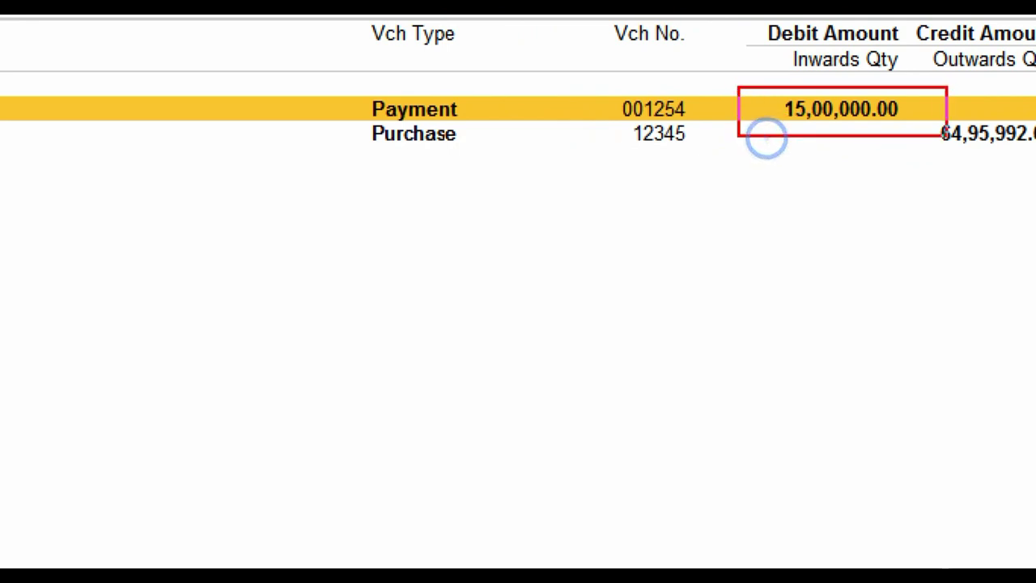
Step: Open the 1-Jul-21 payment voucher for Sumit and Company and examine its advance and TDS PAYABLE ON PUR 194Q lines
{"action": "key", "text": "Return"}
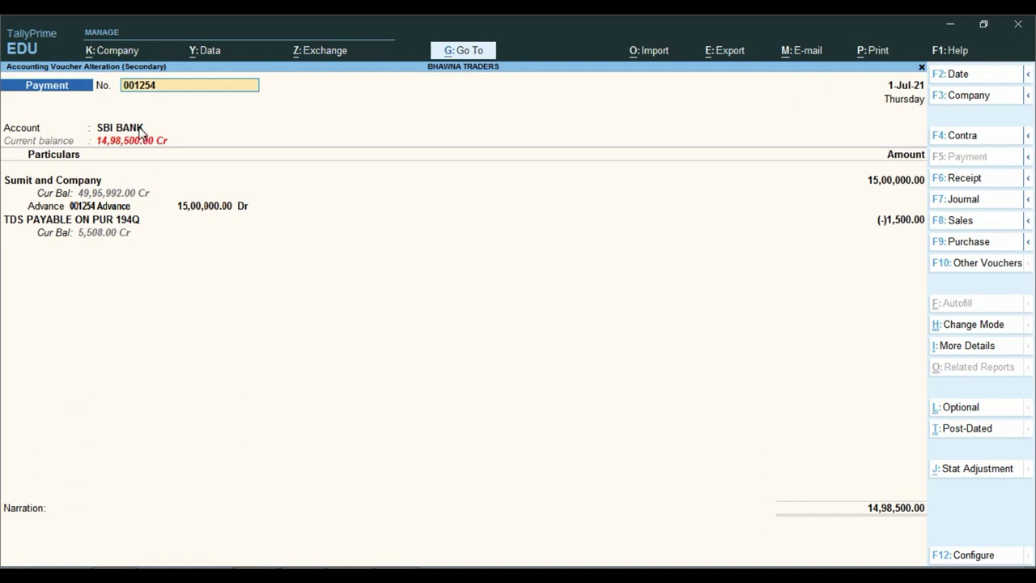
{"action": "key", "text": "ctrl"}
{"action": "left_click", "coordinate": [22, 227]}
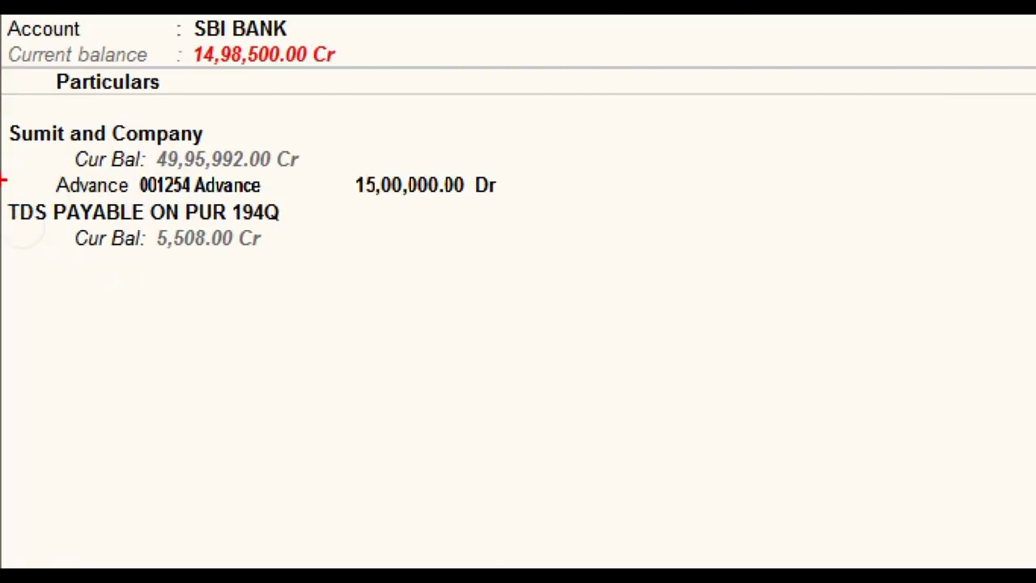
{"action": "left_click", "coordinate": [9, 194]}
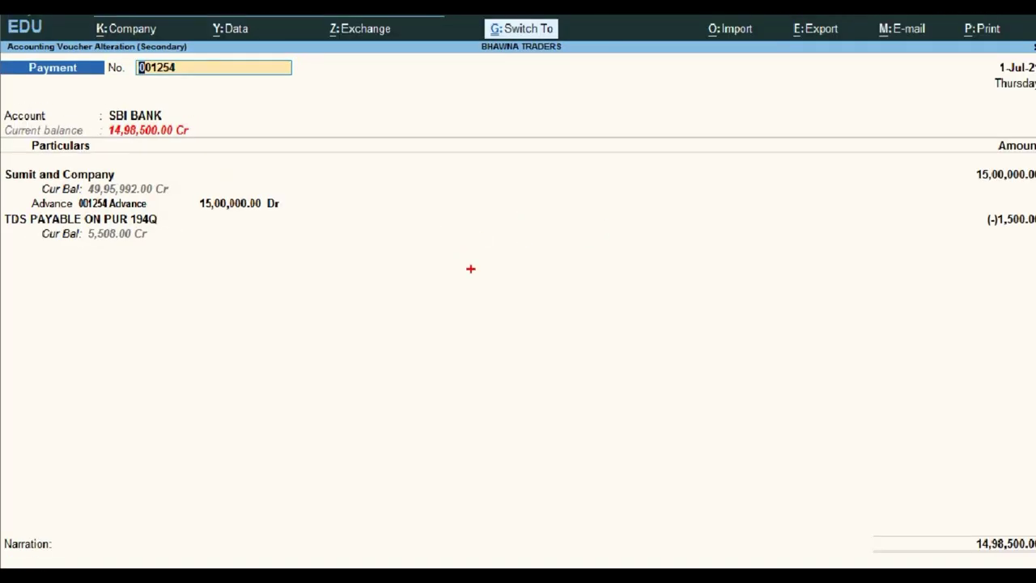
Step: Go through the payment voucher's bank account and party lines to examine the Advance adjustment method and its bill reference
{"action": "key", "text": "Return"}
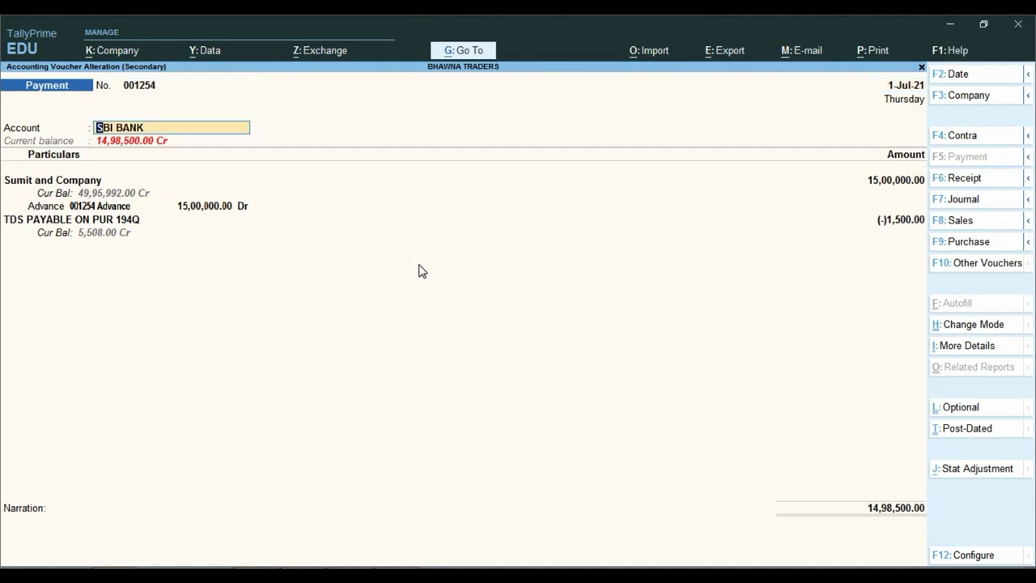
{"action": "key", "text": "Return"}
{"action": "key", "text": "Return"}
{"action": "key", "text": "Return"}
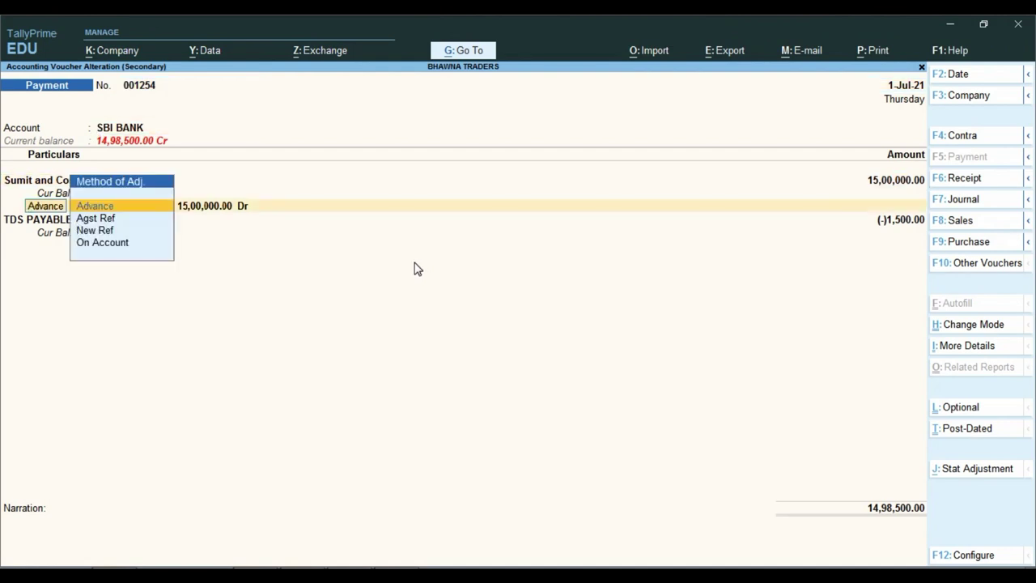
{"action": "key", "text": "Return"}
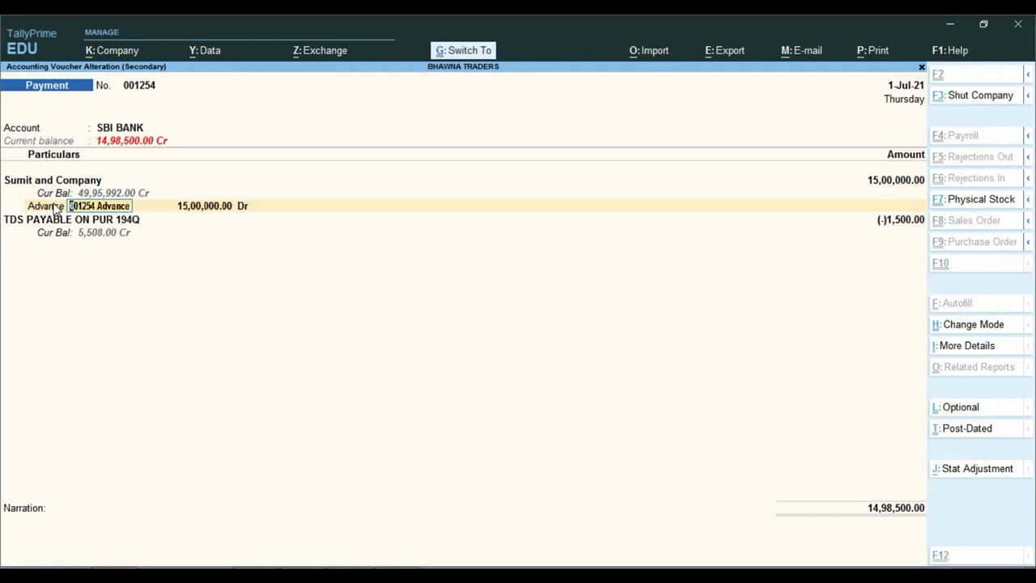
{"action": "left_click", "coordinate": [10, 200]}
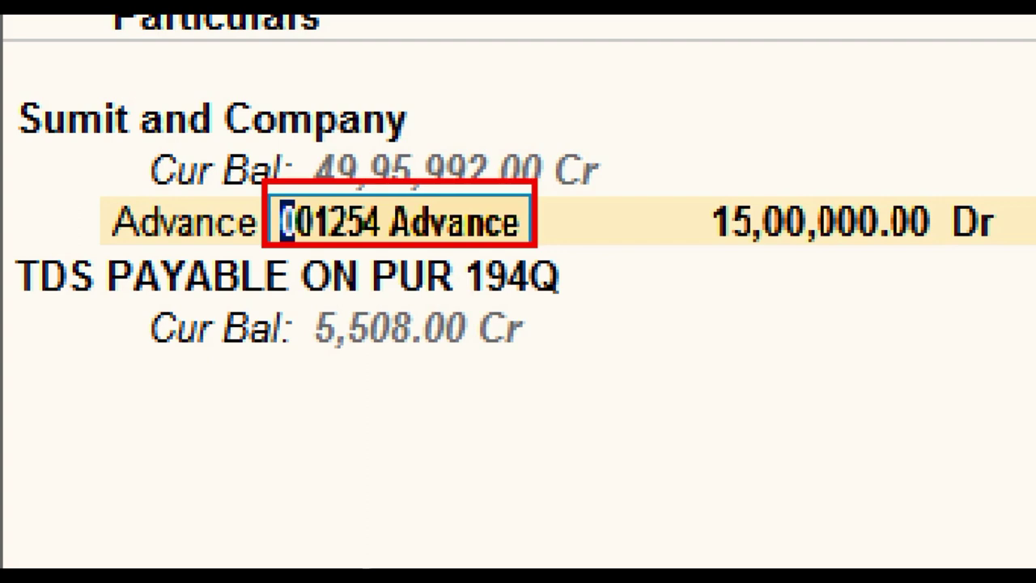
Step: Keep the advance bill allocation as entered and open the TDS nature of payment details for TDS PAYABLE ON PUR 194Q
{"action": "key", "text": "Return"}
{"action": "key", "text": "Return"}
{"action": "key", "text": "Return"}
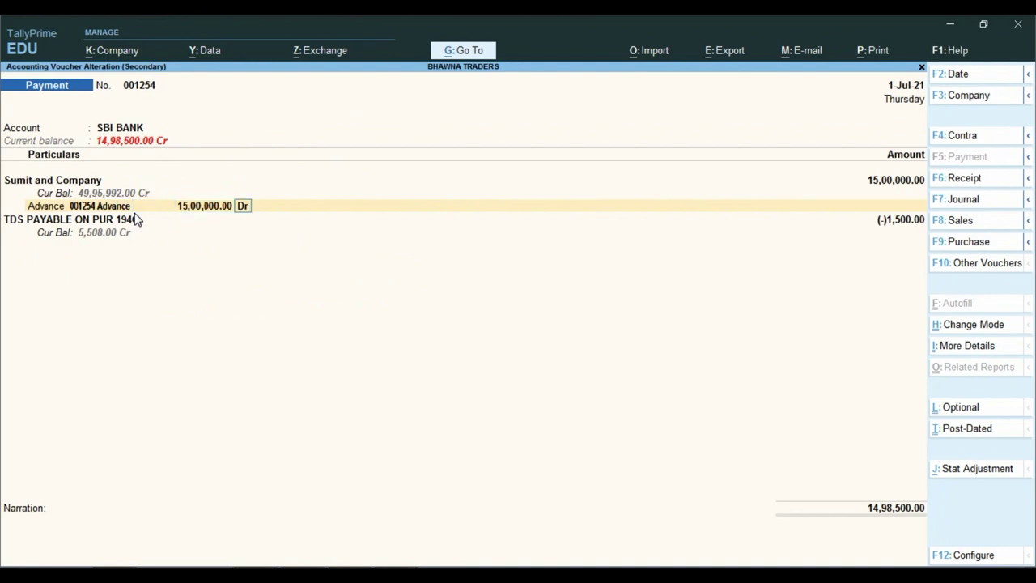
{"action": "key", "text": "Return"}
{"action": "key", "text": "Return"}
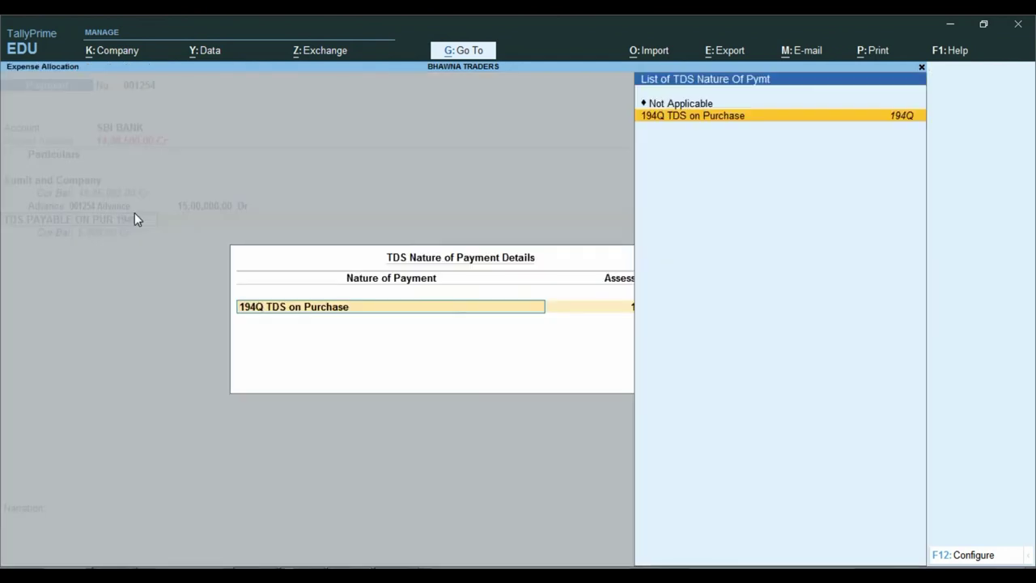